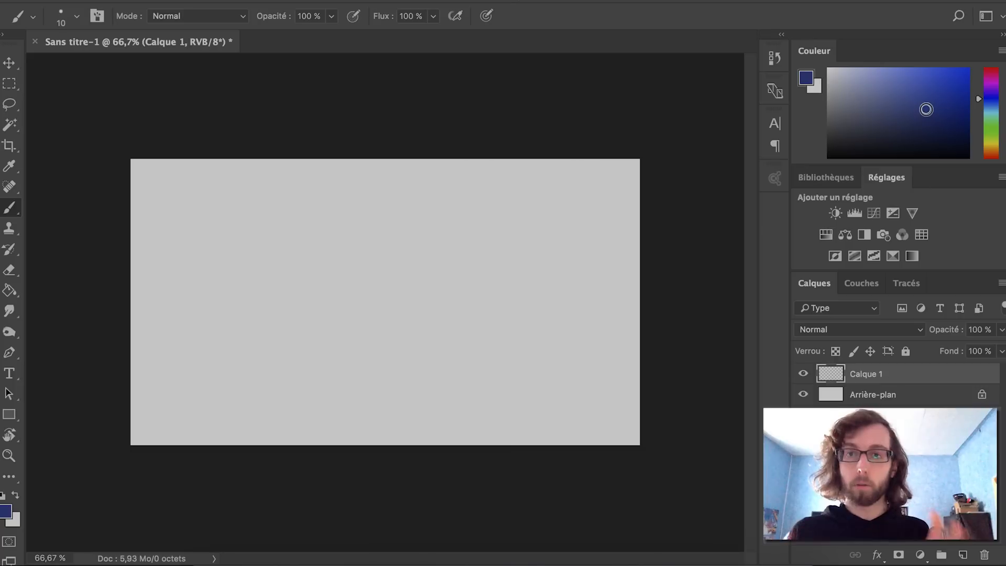
Paint the first diagonal strokes over the upper-left of the canvas in a muted dark blue with a 57 px brush.
{"action": "left_click_drag", "start_coordinate": [926, 109], "coordinate": [922, 124]}
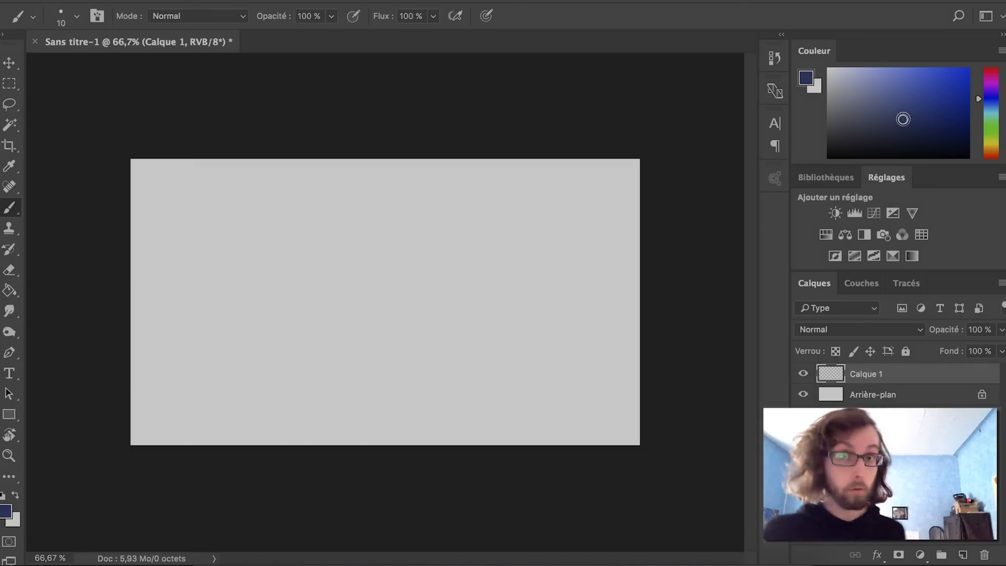
{"action": "mouse_move", "coordinate": [904, 121]}
{"action": "left_mouse_down"}
{"action": "mouse_move", "coordinate": [925, 125]}
{"action": "mouse_move", "coordinate": [902, 74]}
{"action": "mouse_move", "coordinate": [861, 92]}
{"action": "mouse_move", "coordinate": [874, 141]}
{"action": "mouse_move", "coordinate": [961, 138]}
{"action": "mouse_move", "coordinate": [945, 111]}
{"action": "mouse_move", "coordinate": [895, 120]}
{"action": "left_mouse_up"}
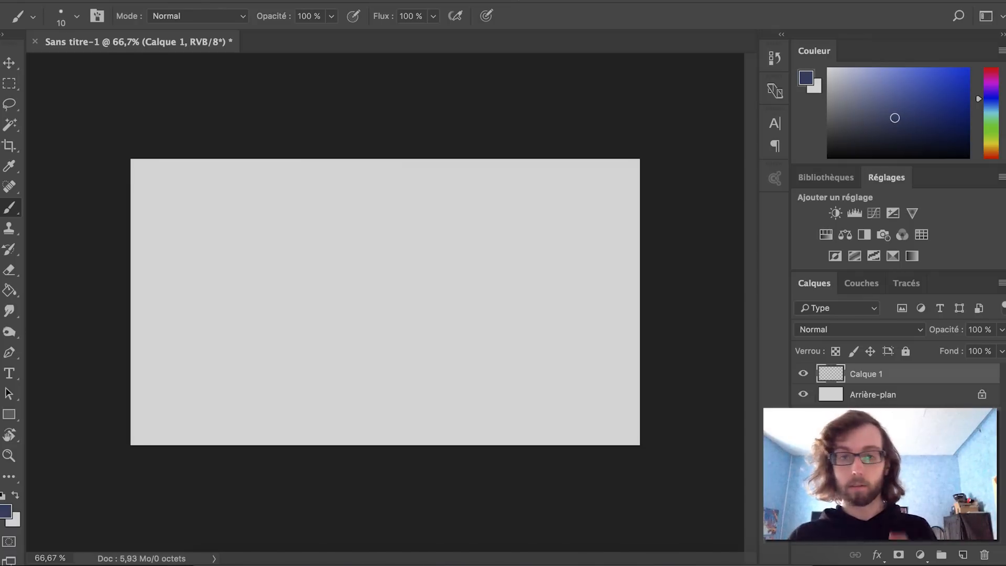
{"action": "right_click", "coordinate": [252, 251]}
{"action": "left_click_drag", "start_coordinate": [342, 277], "coordinate": [368, 277]}
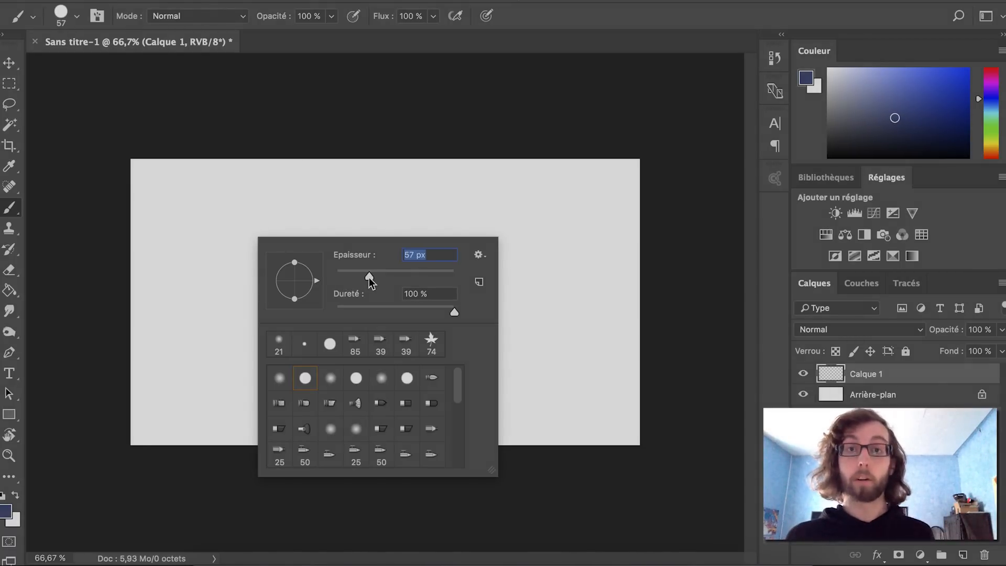
{"action": "left_click", "coordinate": [309, 196]}
{"action": "left_click_drag", "start_coordinate": [185, 187], "coordinate": [385, 299]}
{"action": "left_click_drag", "start_coordinate": [168, 153], "coordinate": [429, 335]}
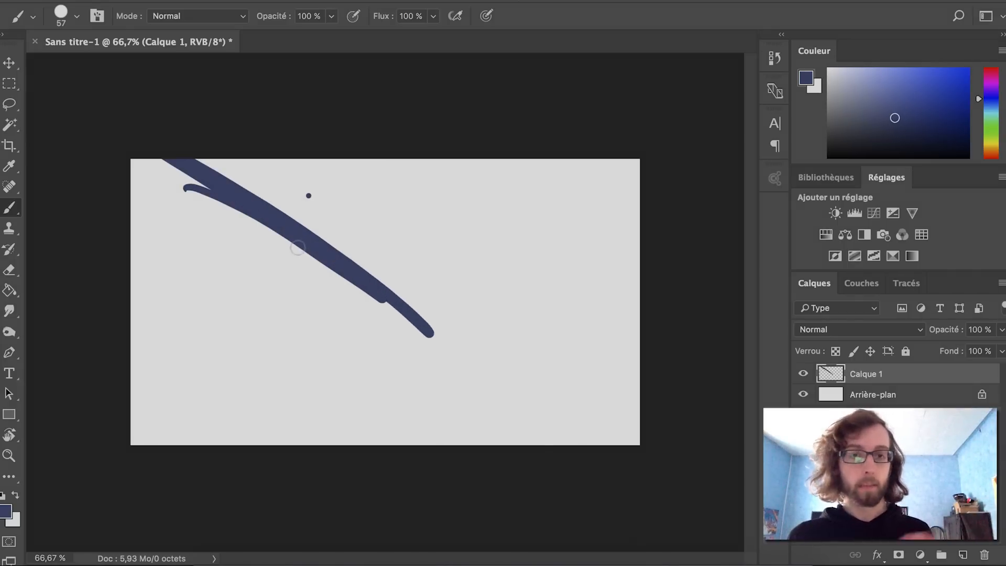
Enlarge the brush to 171 px and cover the whole canvas with the muted dark blue on Calque 1.
{"action": "right_click", "coordinate": [306, 260]}
{"action": "left_click_drag", "start_coordinate": [414, 285], "coordinate": [462, 288]}
{"action": "mouse_move", "coordinate": [285, 189]}
{"action": "left_mouse_down"}
{"action": "mouse_move", "coordinate": [332, 207]}
{"action": "mouse_move", "coordinate": [257, 162]}
{"action": "left_mouse_up"}
{"action": "mouse_move", "coordinate": [423, 310]}
{"action": "left_mouse_down"}
{"action": "mouse_move", "coordinate": [212, 148]}
{"action": "mouse_move", "coordinate": [367, 293]}
{"action": "mouse_move", "coordinate": [266, 263]}
{"action": "mouse_move", "coordinate": [272, 304]}
{"action": "mouse_move", "coordinate": [351, 406]}
{"action": "mouse_move", "coordinate": [360, 456]}
{"action": "mouse_move", "coordinate": [272, 445]}
{"action": "mouse_move", "coordinate": [79, 349]}
{"action": "mouse_move", "coordinate": [127, 446]}
{"action": "left_mouse_up"}
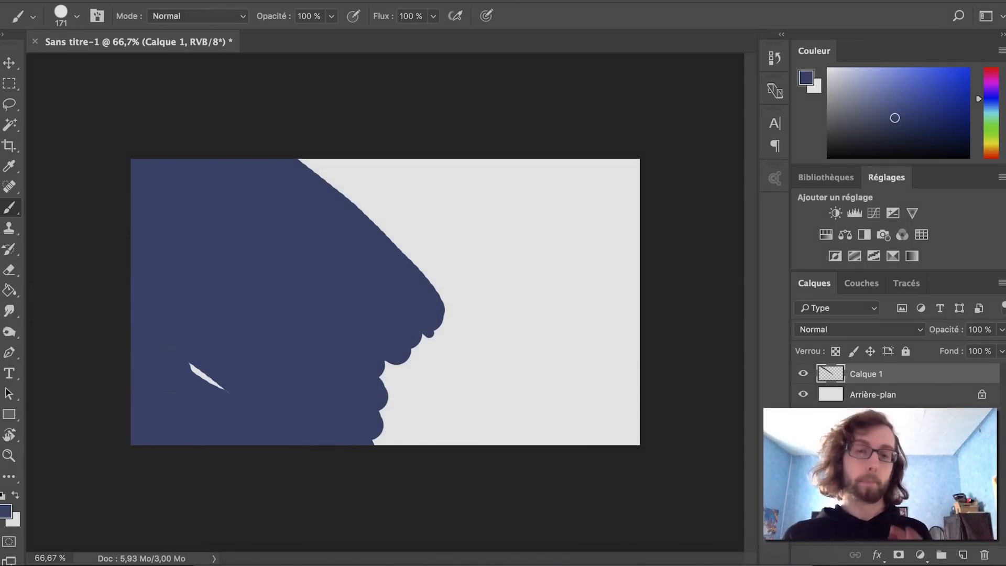
{"action": "mouse_move", "coordinate": [435, 459]}
{"action": "left_mouse_down"}
{"action": "mouse_move", "coordinate": [427, 424]}
{"action": "mouse_move", "coordinate": [486, 413]}
{"action": "mouse_move", "coordinate": [651, 458]}
{"action": "mouse_move", "coordinate": [594, 451]}
{"action": "left_mouse_up"}
{"action": "key", "text": "super+z"}
{"action": "key", "text": "super+z"}
{"action": "key", "text": "super+z"}
{"action": "key", "text": "super+z"}
{"action": "key", "text": "super+z"}
{"action": "key", "text": "super+z"}
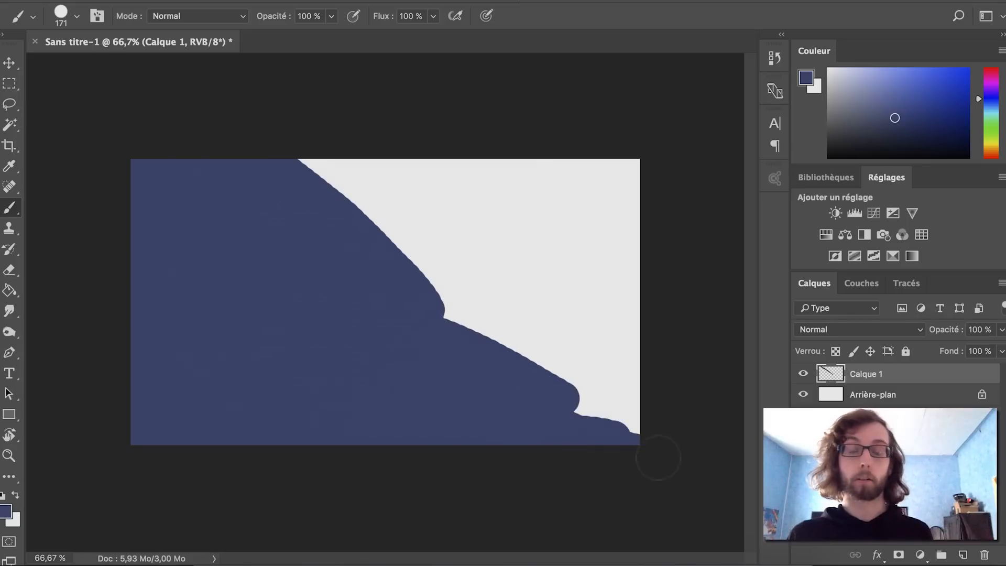
{"action": "mouse_move", "coordinate": [584, 349]}
{"action": "left_mouse_down"}
{"action": "mouse_move", "coordinate": [292, 139]}
{"action": "mouse_move", "coordinate": [568, 249]}
{"action": "mouse_move", "coordinate": [634, 223]}
{"action": "mouse_move", "coordinate": [674, 279]}
{"action": "mouse_move", "coordinate": [652, 370]}
{"action": "mouse_move", "coordinate": [589, 332]}
{"action": "mouse_move", "coordinate": [558, 340]}
{"action": "mouse_move", "coordinate": [528, 251]}
{"action": "mouse_move", "coordinate": [309, 155]}
{"action": "left_mouse_up"}
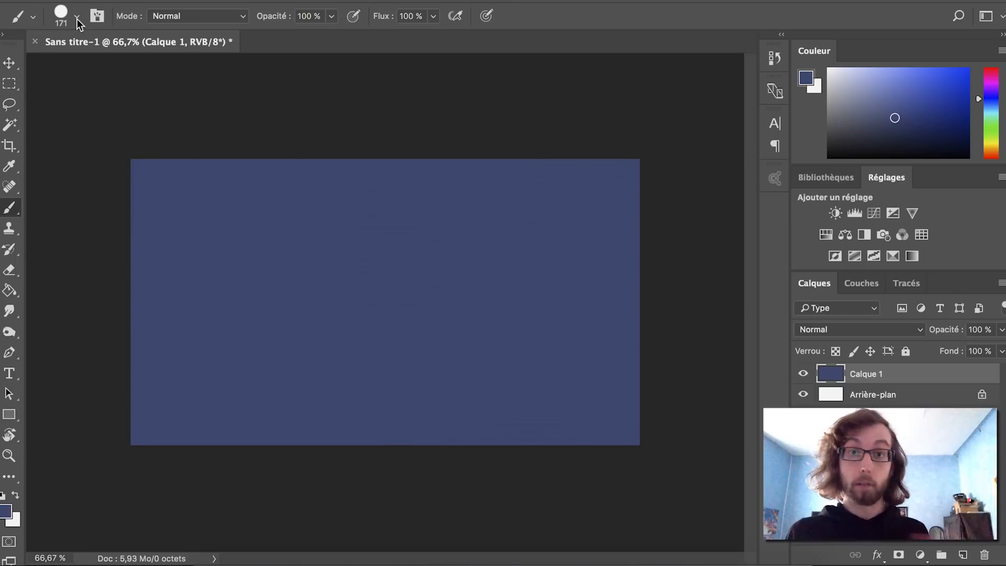
Try a bristle brush tip from the presets and return to the 171 px hard round brush.
{"action": "left_click", "coordinate": [33, 18]}
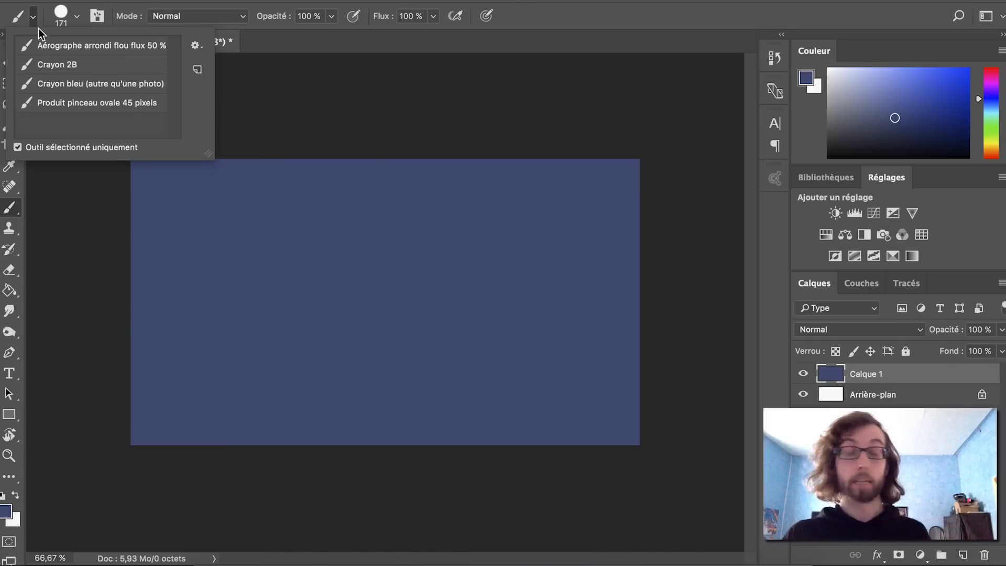
{"action": "left_click", "coordinate": [75, 17]}
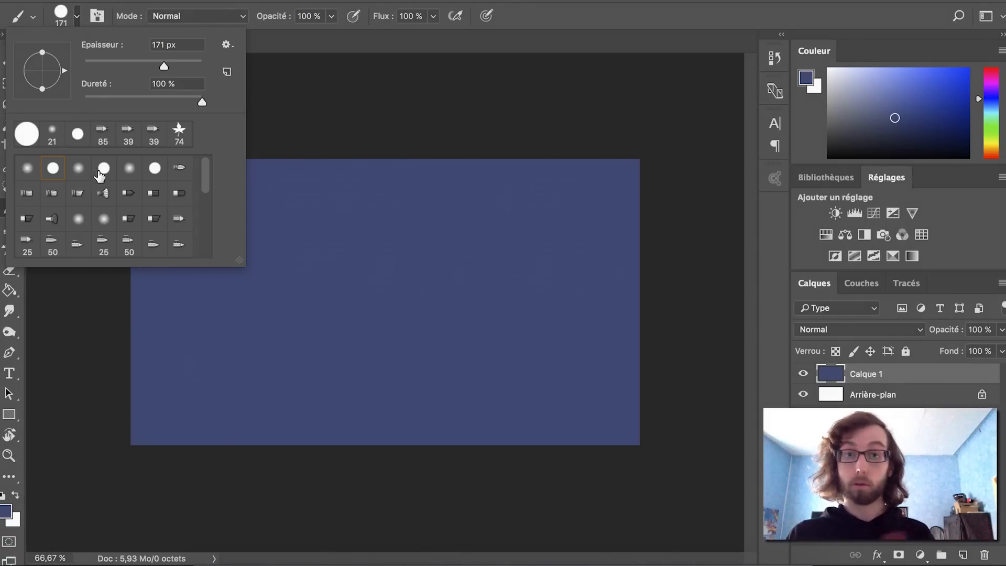
{"action": "left_click", "coordinate": [128, 197]}
{"action": "left_click", "coordinate": [254, 319]}
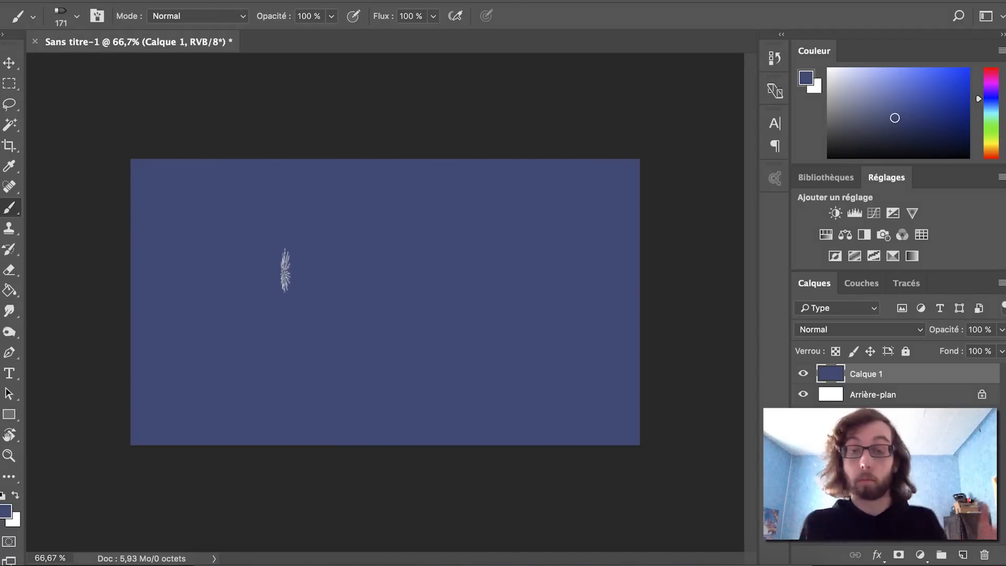
{"action": "left_click", "coordinate": [76, 18]}
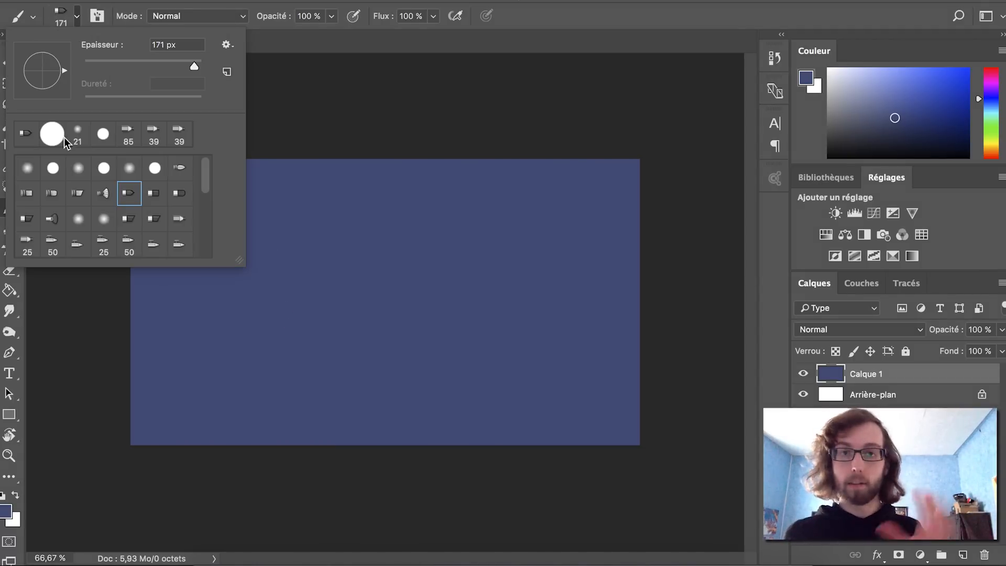
{"action": "left_click", "coordinate": [53, 135]}
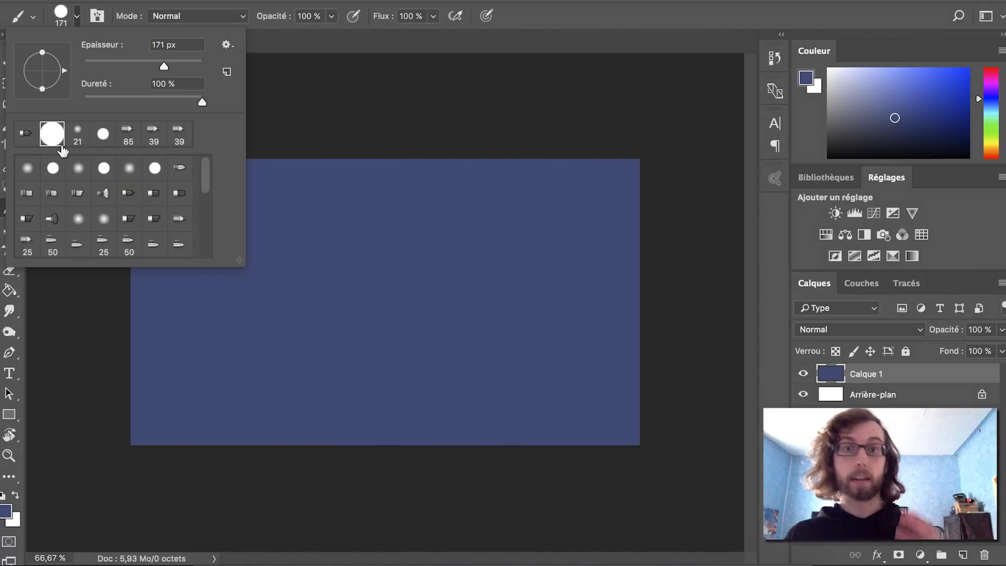
{"action": "left_click", "coordinate": [301, 113]}
Enable pen pressure for brush opacity and size, and paint a darker blue ground band along the canvas's bottom edge.
{"action": "left_click", "coordinate": [353, 17]}
{"action": "left_click", "coordinate": [488, 18]}
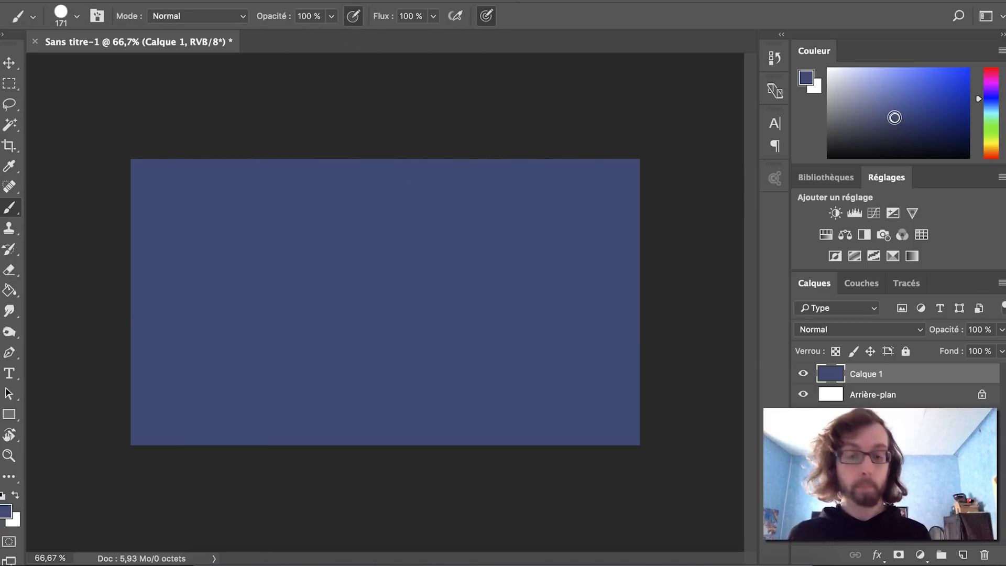
{"action": "left_click_drag", "start_coordinate": [894, 123], "coordinate": [893, 134]}
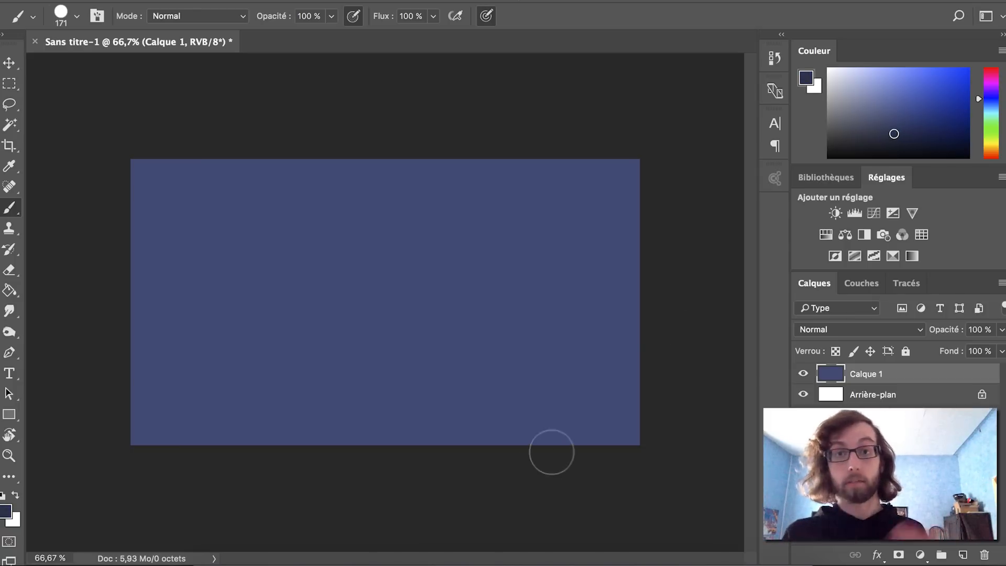
{"action": "mouse_move", "coordinate": [555, 438]}
{"action": "left_mouse_down"}
{"action": "mouse_move", "coordinate": [651, 434]}
{"action": "mouse_move", "coordinate": [658, 442]}
{"action": "mouse_move", "coordinate": [645, 454]}
{"action": "mouse_move", "coordinate": [629, 445]}
{"action": "mouse_move", "coordinate": [664, 448]}
{"action": "left_mouse_up"}
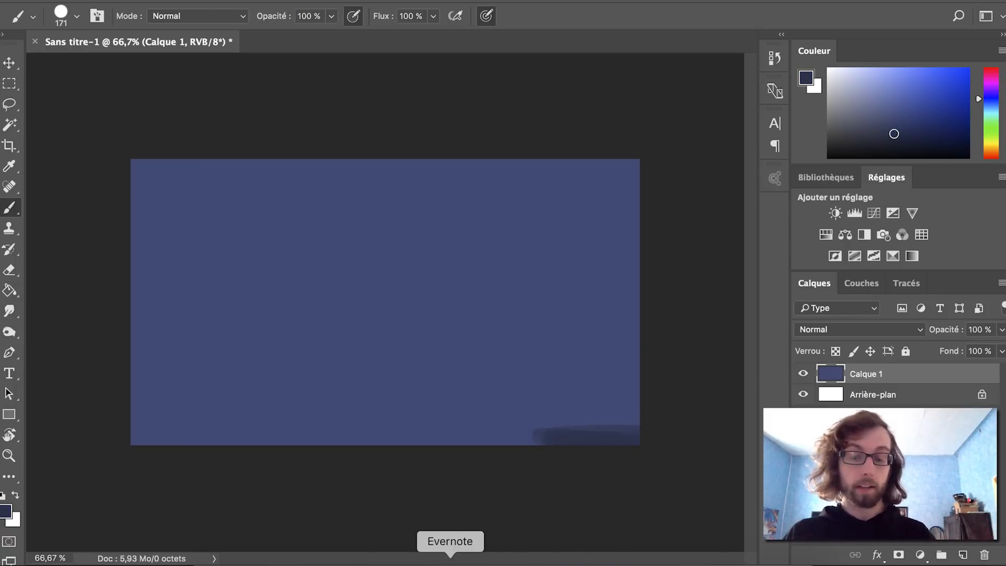
{"action": "mouse_move", "coordinate": [627, 423]}
{"action": "left_mouse_down"}
{"action": "mouse_move", "coordinate": [503, 442]}
{"action": "mouse_move", "coordinate": [349, 434]}
{"action": "mouse_move", "coordinate": [665, 435]}
{"action": "mouse_move", "coordinate": [407, 419]}
{"action": "mouse_move", "coordinate": [169, 426]}
{"action": "mouse_move", "coordinate": [691, 449]}
{"action": "mouse_move", "coordinate": [350, 422]}
{"action": "mouse_move", "coordinate": [435, 426]}
{"action": "mouse_move", "coordinate": [425, 452]}
{"action": "left_mouse_up"}
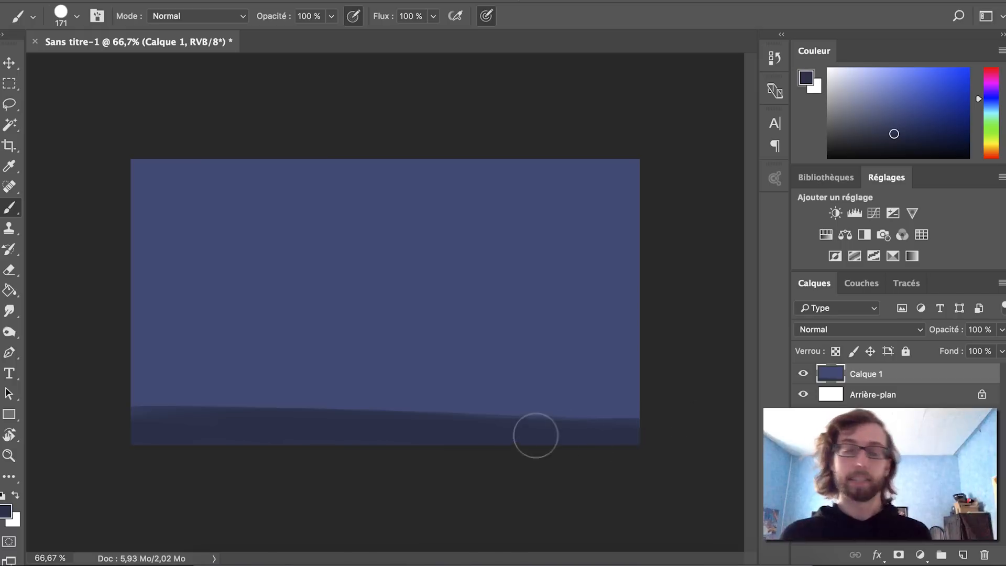
Reduce the brush to 82 px and start a dark fir tree silhouette near the canvas's right edge.
{"action": "right_click", "coordinate": [406, 289]}
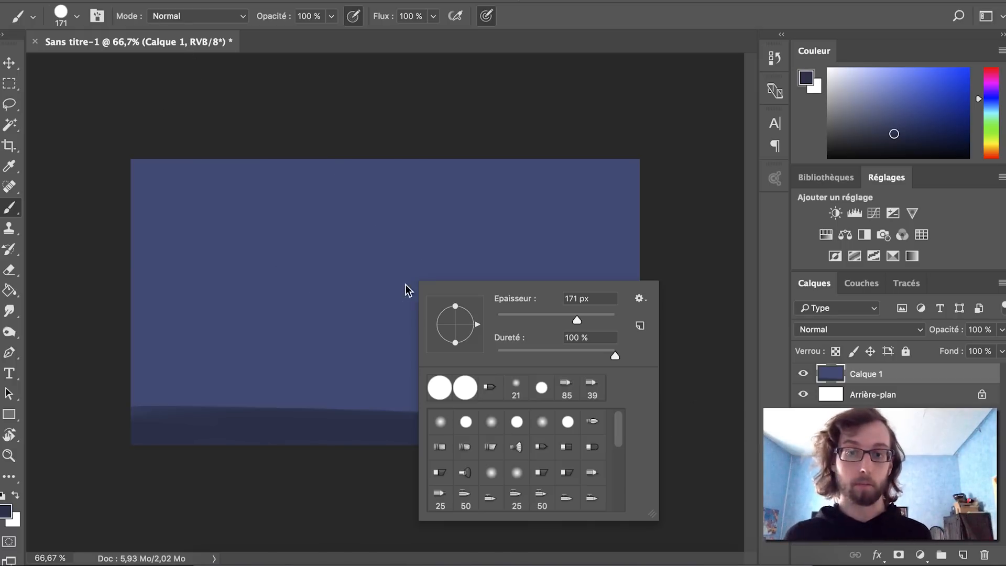
{"action": "left_click_drag", "start_coordinate": [559, 320], "coordinate": [544, 323]}
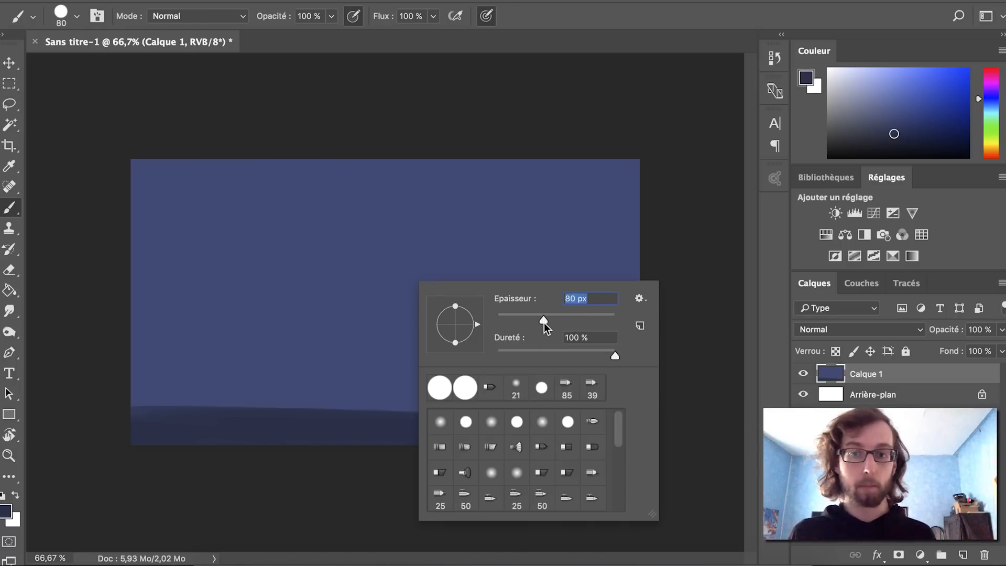
{"action": "left_click", "coordinate": [546, 243]}
{"action": "left_click", "coordinate": [599, 348]}
{"action": "left_click", "coordinate": [599, 329]}
{"action": "left_click_drag", "start_coordinate": [597, 299], "coordinate": [613, 304]}
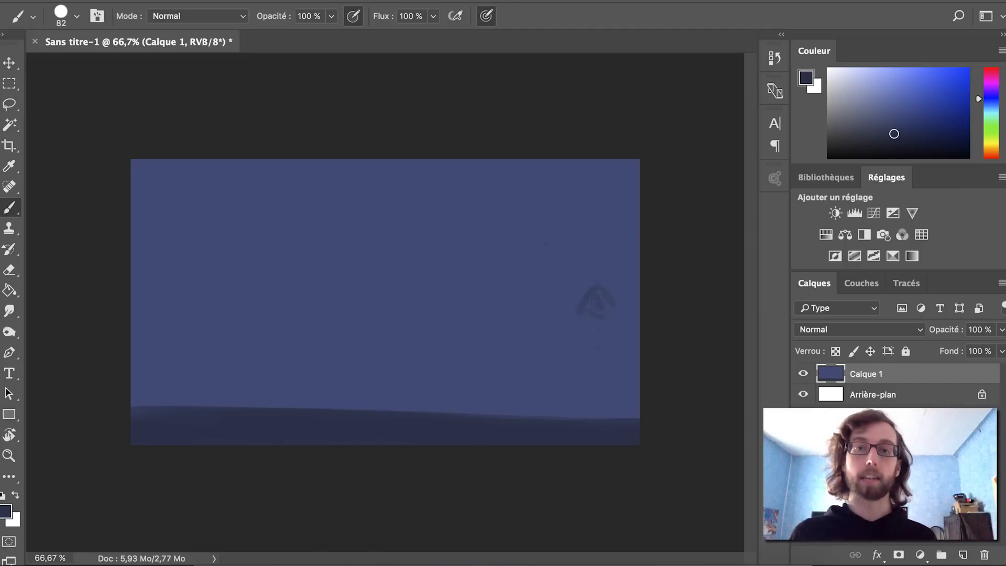
{"action": "left_click_drag", "start_coordinate": [600, 322], "coordinate": [608, 309]}
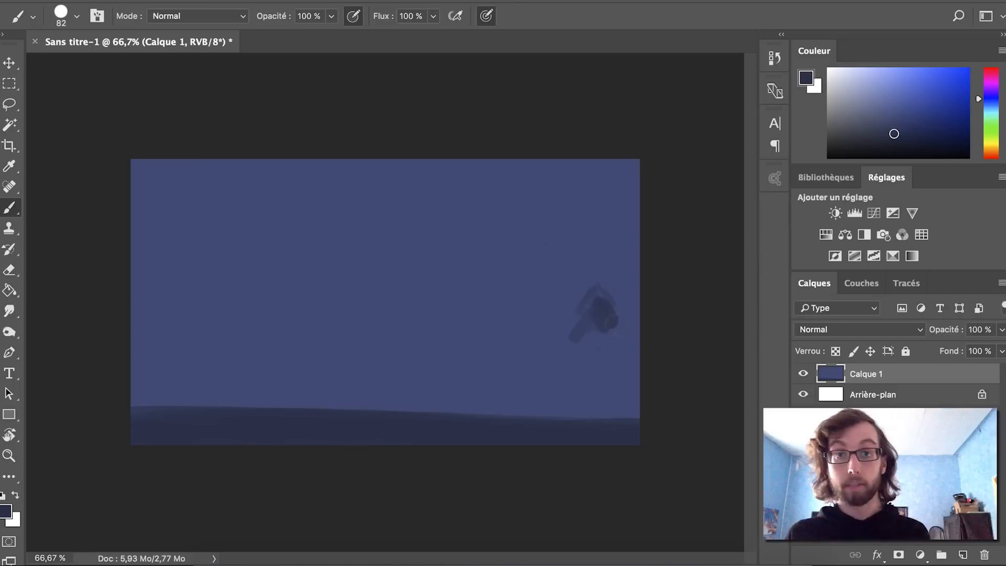
Paint a rounded, boxy building beside the fir tree and fill in the lower tree and surrounding ground.
{"action": "mouse_move", "coordinate": [573, 356]}
{"action": "left_mouse_down"}
{"action": "mouse_move", "coordinate": [514, 348]}
{"action": "mouse_move", "coordinate": [508, 340]}
{"action": "mouse_move", "coordinate": [532, 324]}
{"action": "mouse_move", "coordinate": [456, 329]}
{"action": "mouse_move", "coordinate": [543, 350]}
{"action": "left_mouse_up"}
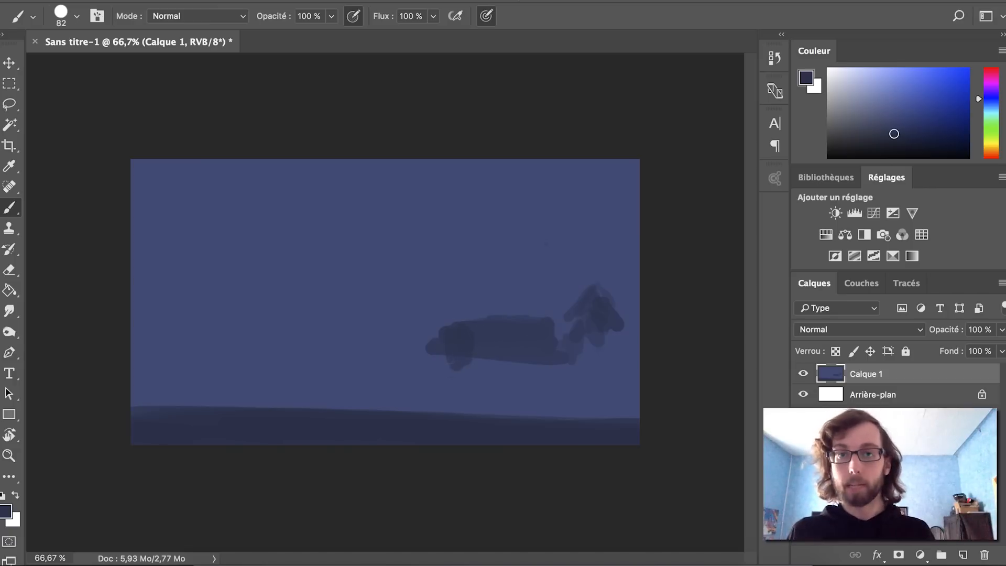
{"action": "mouse_move", "coordinate": [526, 334]}
{"action": "left_mouse_down"}
{"action": "mouse_move", "coordinate": [469, 351]}
{"action": "mouse_move", "coordinate": [498, 356]}
{"action": "mouse_move", "coordinate": [471, 368]}
{"action": "mouse_move", "coordinate": [580, 386]}
{"action": "mouse_move", "coordinate": [545, 380]}
{"action": "mouse_move", "coordinate": [573, 400]}
{"action": "mouse_move", "coordinate": [464, 402]}
{"action": "mouse_move", "coordinate": [637, 405]}
{"action": "mouse_move", "coordinate": [475, 402]}
{"action": "mouse_move", "coordinate": [601, 411]}
{"action": "mouse_move", "coordinate": [534, 416]}
{"action": "mouse_move", "coordinate": [553, 396]}
{"action": "mouse_move", "coordinate": [598, 393]}
{"action": "mouse_move", "coordinate": [538, 382]}
{"action": "mouse_move", "coordinate": [589, 365]}
{"action": "mouse_move", "coordinate": [606, 342]}
{"action": "mouse_move", "coordinate": [596, 322]}
{"action": "mouse_move", "coordinate": [619, 347]}
{"action": "mouse_move", "coordinate": [586, 327]}
{"action": "mouse_move", "coordinate": [587, 365]}
{"action": "mouse_move", "coordinate": [613, 373]}
{"action": "mouse_move", "coordinate": [598, 318]}
{"action": "mouse_move", "coordinate": [571, 321]}
{"action": "mouse_move", "coordinate": [581, 318]}
{"action": "mouse_move", "coordinate": [603, 358]}
{"action": "mouse_move", "coordinate": [531, 355]}
{"action": "mouse_move", "coordinate": [549, 331]}
{"action": "mouse_move", "coordinate": [550, 345]}
{"action": "mouse_move", "coordinate": [542, 327]}
{"action": "mouse_move", "coordinate": [471, 322]}
{"action": "mouse_move", "coordinate": [541, 327]}
{"action": "mouse_move", "coordinate": [511, 326]}
{"action": "mouse_move", "coordinate": [534, 322]}
{"action": "mouse_move", "coordinate": [464, 322]}
{"action": "left_mouse_up"}
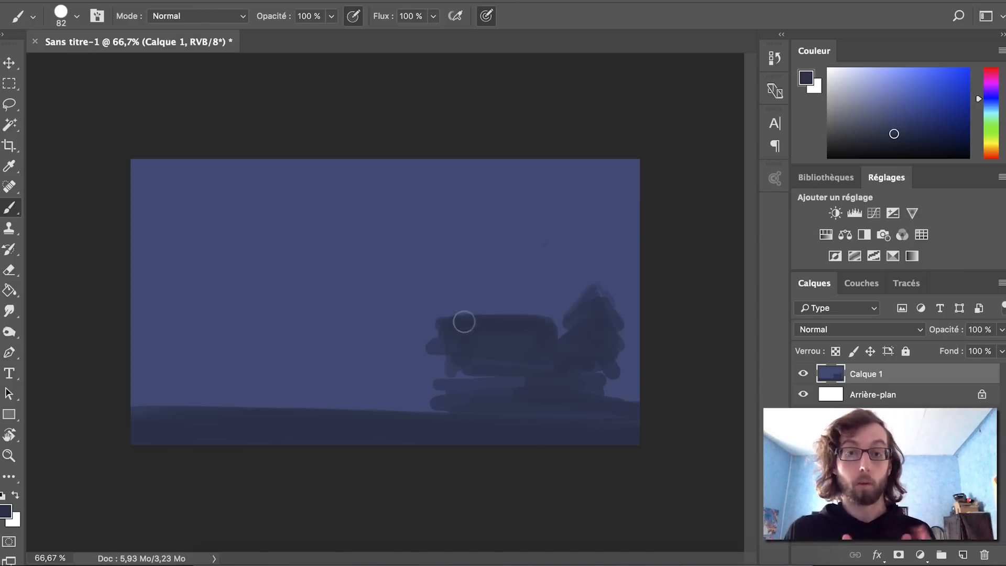
{"action": "mouse_move", "coordinate": [441, 357]}
{"action": "left_mouse_down"}
{"action": "mouse_move", "coordinate": [436, 396]}
{"action": "mouse_move", "coordinate": [433, 337]}
{"action": "mouse_move", "coordinate": [435, 414]}
{"action": "mouse_move", "coordinate": [479, 364]}
{"action": "mouse_move", "coordinate": [507, 377]}
{"action": "mouse_move", "coordinate": [564, 360]}
{"action": "mouse_move", "coordinate": [602, 382]}
{"action": "mouse_move", "coordinate": [618, 400]}
{"action": "mouse_move", "coordinate": [612, 412]}
{"action": "left_mouse_up"}
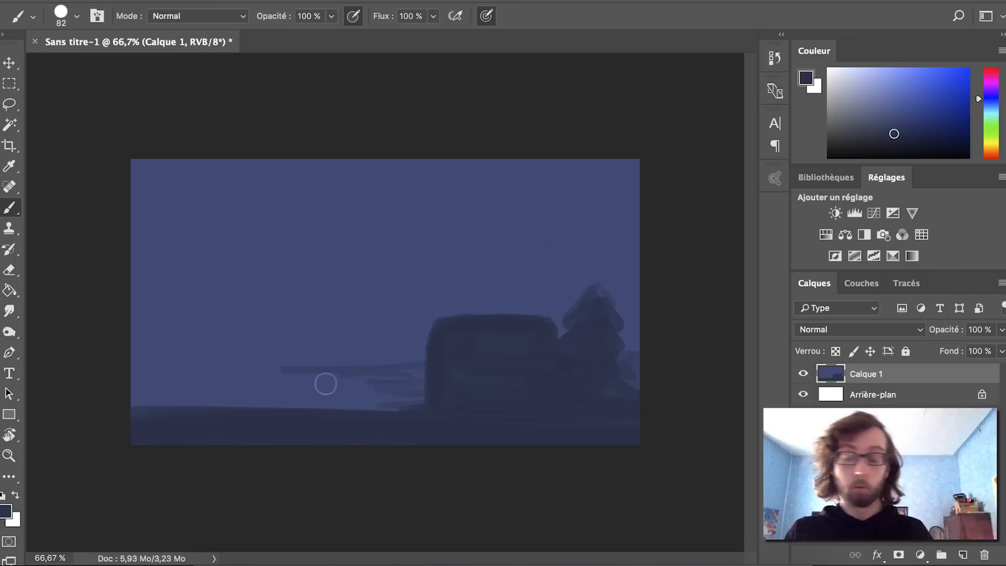
Fill the distant ground beside the building with layered horizontal strokes up to an uneven horizon line.
{"action": "mouse_move", "coordinate": [329, 382]}
{"action": "left_mouse_down"}
{"action": "mouse_move", "coordinate": [357, 371]}
{"action": "mouse_move", "coordinate": [152, 378]}
{"action": "mouse_move", "coordinate": [174, 384]}
{"action": "mouse_move", "coordinate": [118, 369]}
{"action": "left_mouse_up"}
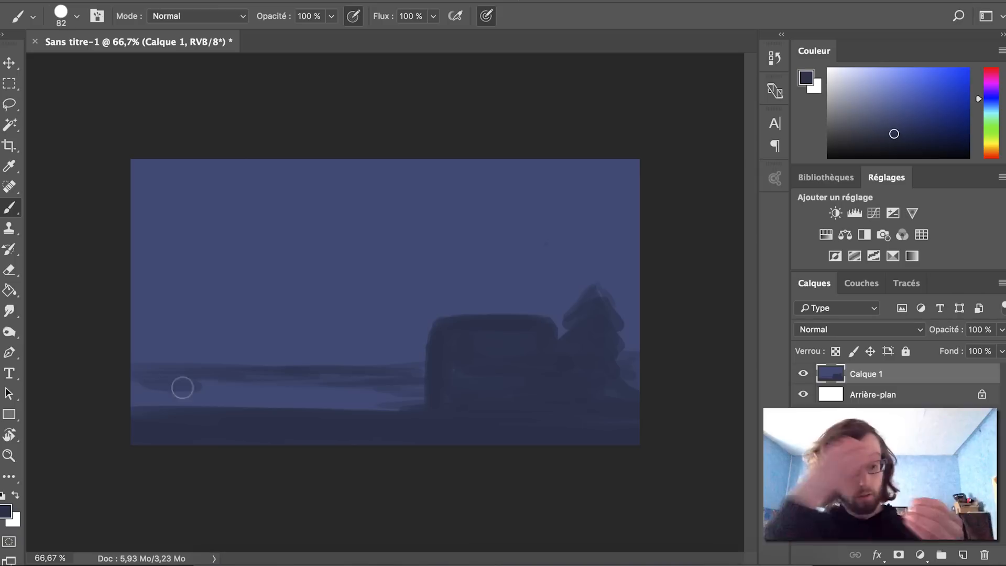
{"action": "mouse_move", "coordinate": [178, 399]}
{"action": "left_mouse_down"}
{"action": "mouse_move", "coordinate": [143, 388]}
{"action": "mouse_move", "coordinate": [187, 388]}
{"action": "mouse_move", "coordinate": [150, 376]}
{"action": "mouse_move", "coordinate": [127, 395]}
{"action": "mouse_move", "coordinate": [277, 396]}
{"action": "mouse_move", "coordinate": [128, 393]}
{"action": "left_mouse_up"}
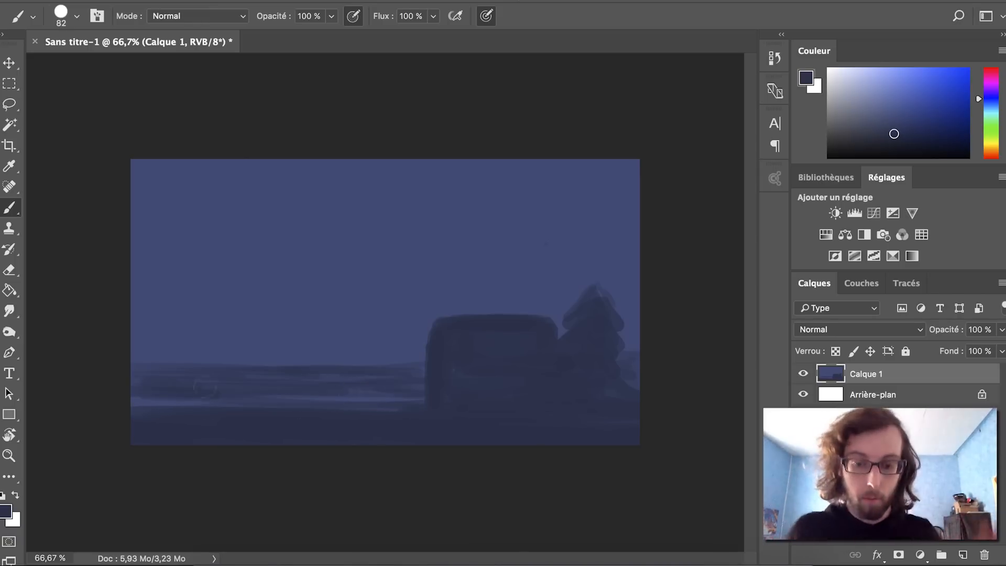
{"action": "left_click_drag", "start_coordinate": [416, 408], "coordinate": [133, 390]}
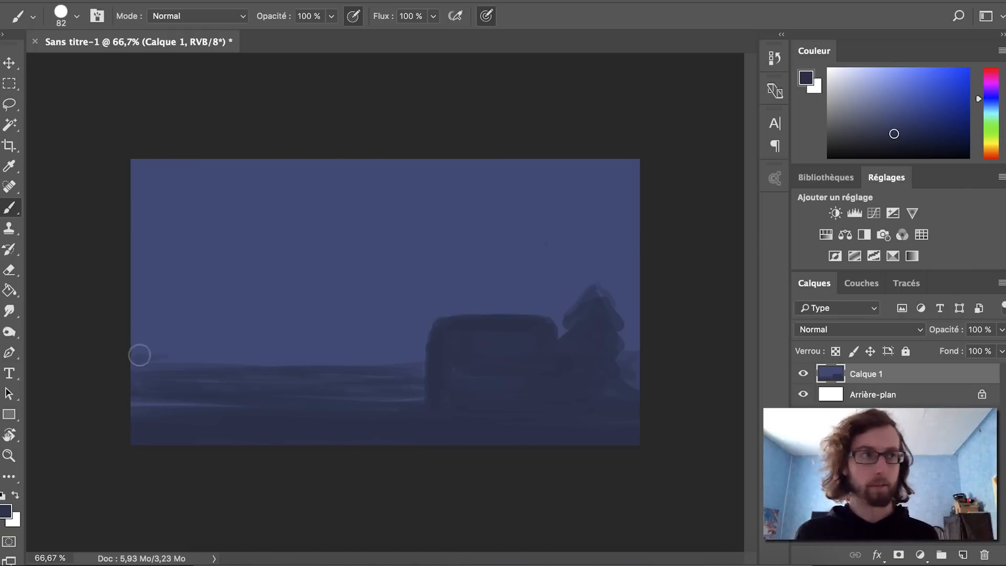
{"action": "left_click_drag", "start_coordinate": [164, 355], "coordinate": [181, 359]}
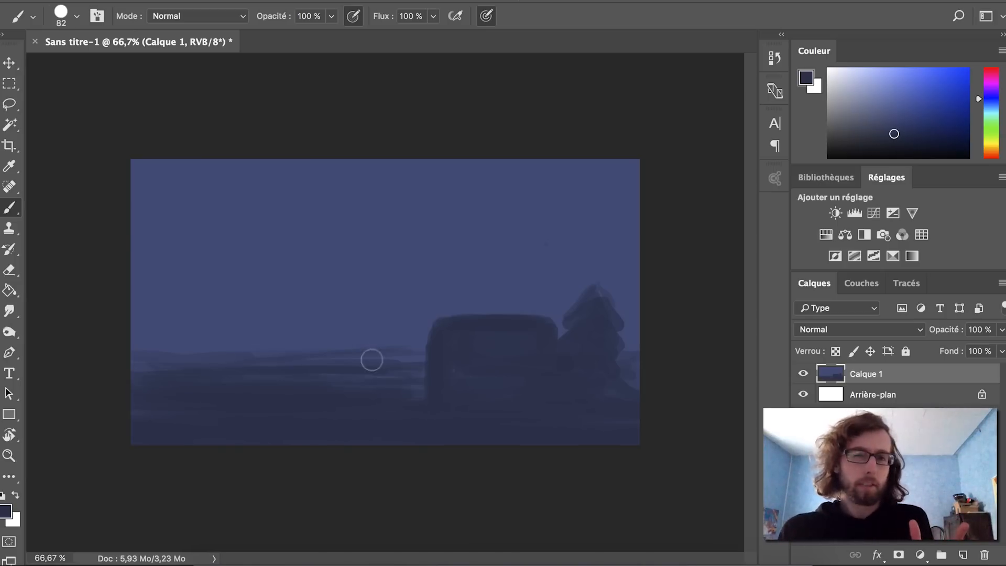
Using a darker blue and a 32 px brush, add shading and window details to the building and shadows to the fir tree.
{"action": "left_click", "coordinate": [900, 141]}
{"action": "right_click", "coordinate": [557, 311]}
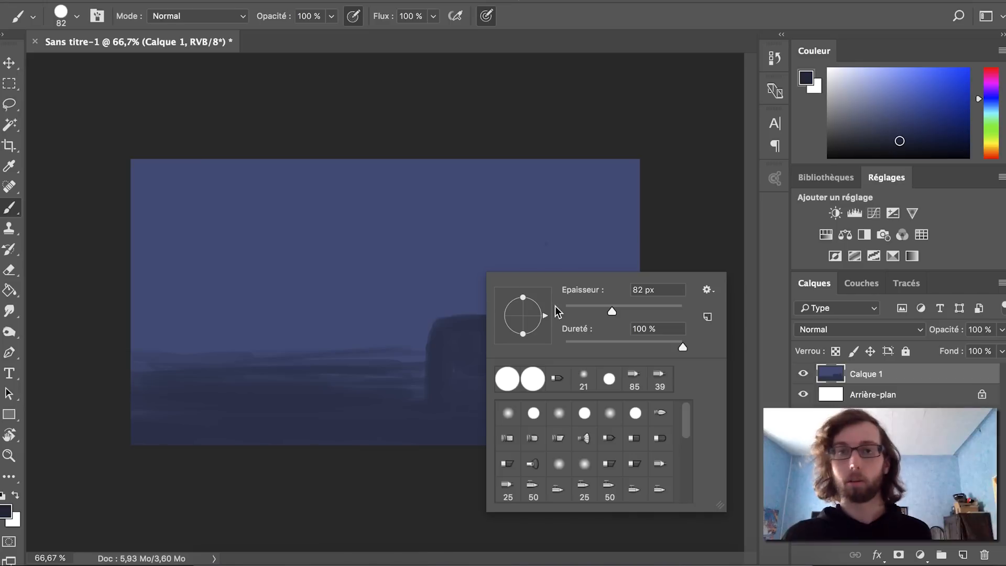
{"action": "key", "text": "Return"}
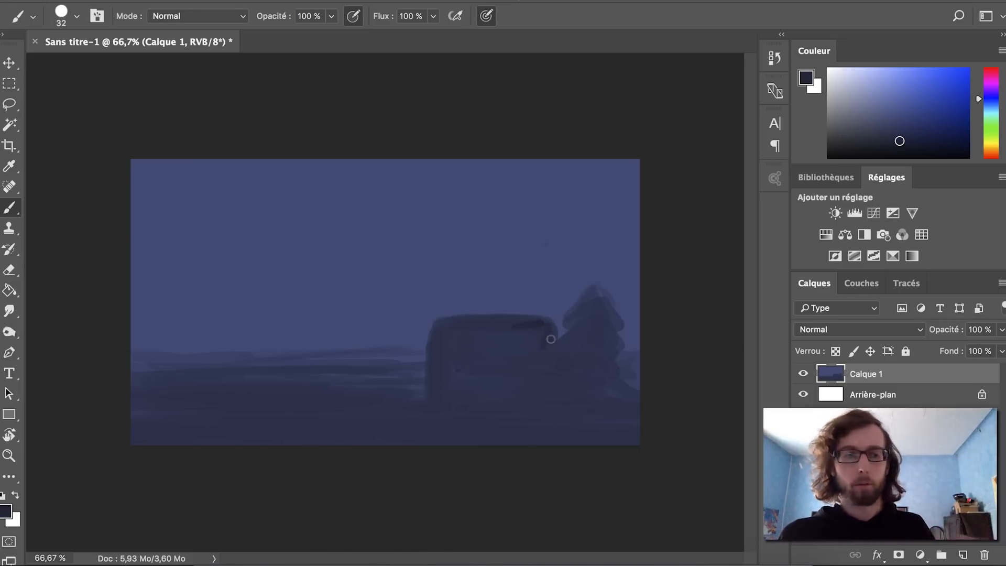
{"action": "mouse_move", "coordinate": [534, 343]}
{"action": "left_mouse_down"}
{"action": "mouse_move", "coordinate": [553, 368]}
{"action": "mouse_move", "coordinate": [550, 346]}
{"action": "left_mouse_up"}
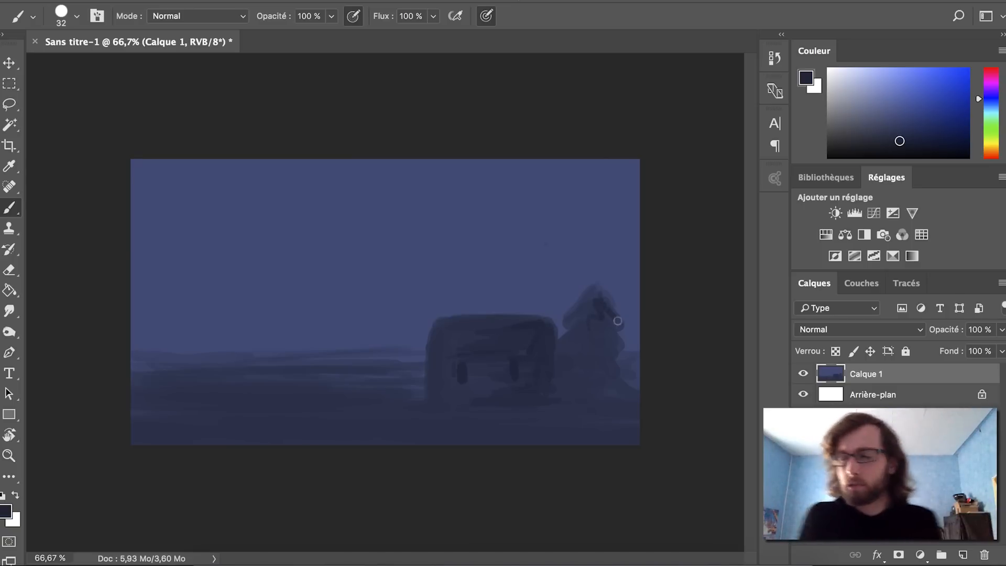
{"action": "left_click_drag", "start_coordinate": [603, 295], "coordinate": [621, 320]}
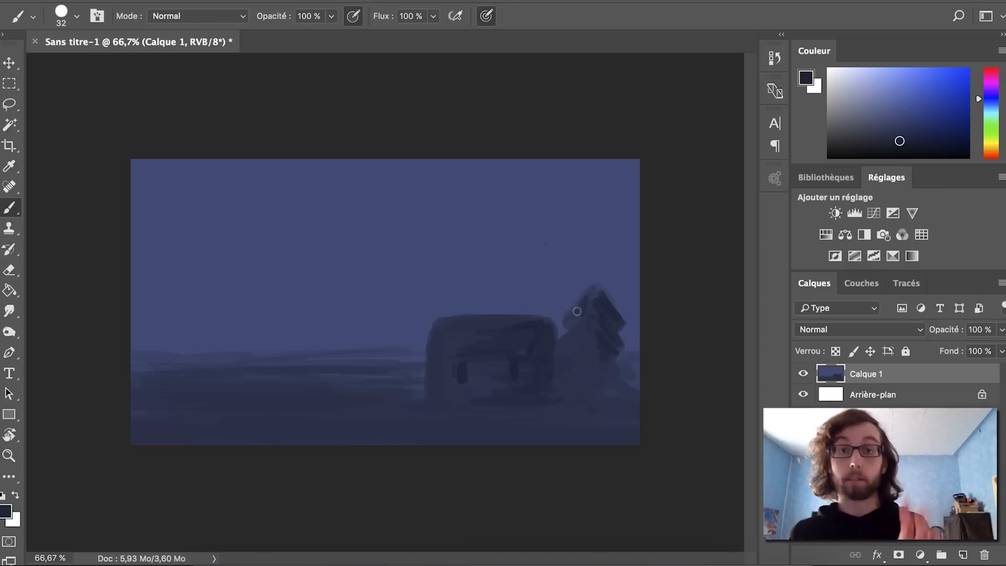
{"action": "mouse_move", "coordinate": [605, 371]}
{"action": "left_mouse_down"}
{"action": "mouse_move", "coordinate": [602, 359]}
{"action": "mouse_move", "coordinate": [600, 378]}
{"action": "left_mouse_up"}
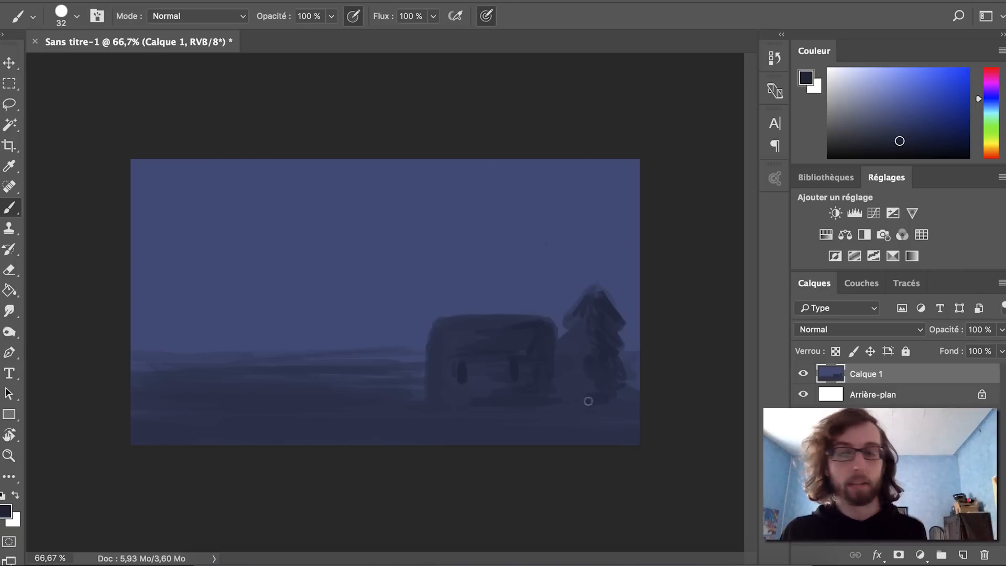
{"action": "key", "text": "XF86MonBrightnessDown"}
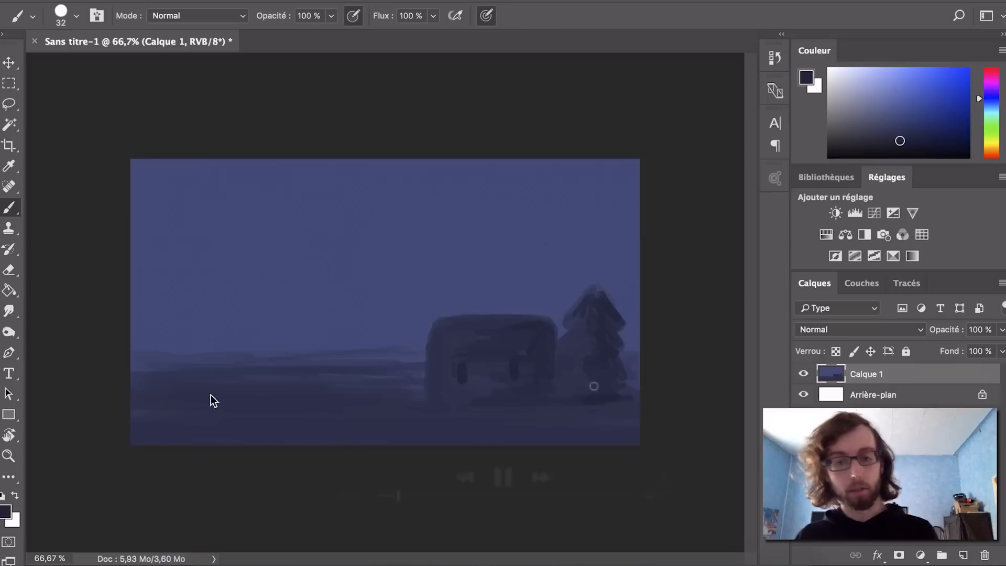
{"action": "key", "text": "space"}
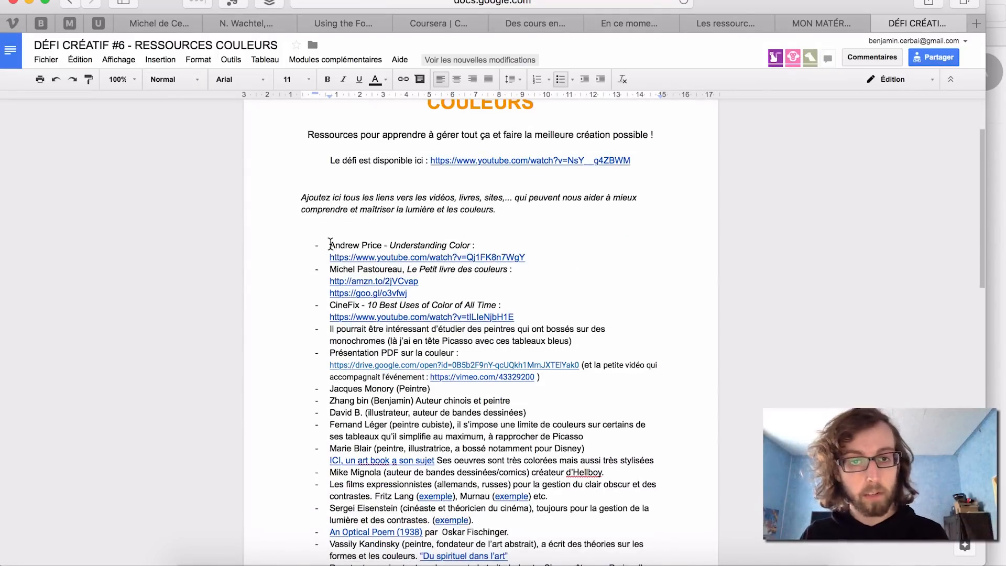
Highlight the "Understanding Color" and "Le Petit livre des couleurs" entries in the Google Docs list of colour resources.
{"action": "left_click_drag", "start_coordinate": [366, 244], "coordinate": [537, 278]}
{"action": "left_click_drag", "start_coordinate": [540, 283], "coordinate": [544, 292]}
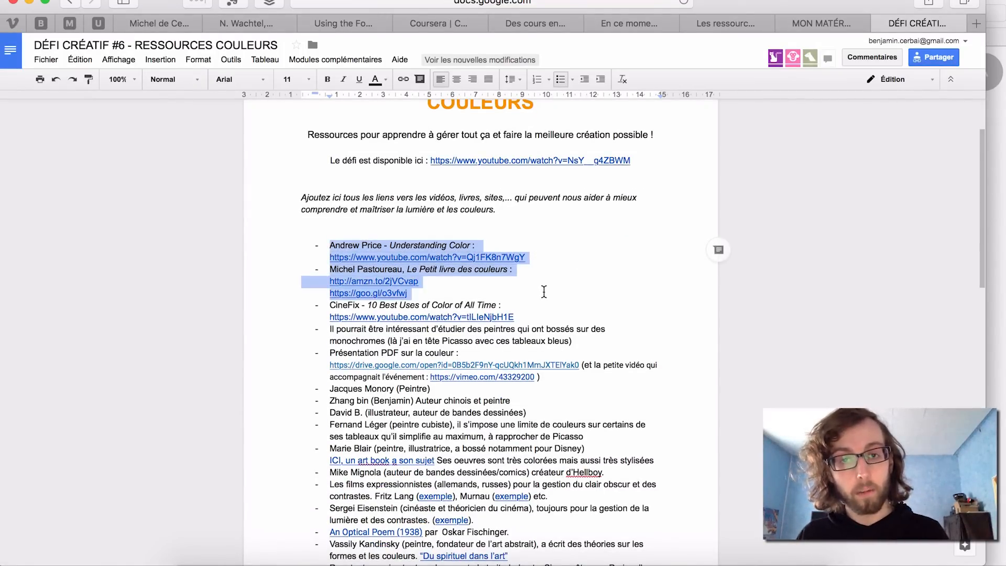
Read through the shared list of colour resources down to its last entries on the second page.
{"action": "left_click", "coordinate": [307, 319]}
{"action": "scroll", "coordinate": [308, 319], "scroll_direction": "down", "scroll_amount": 15}
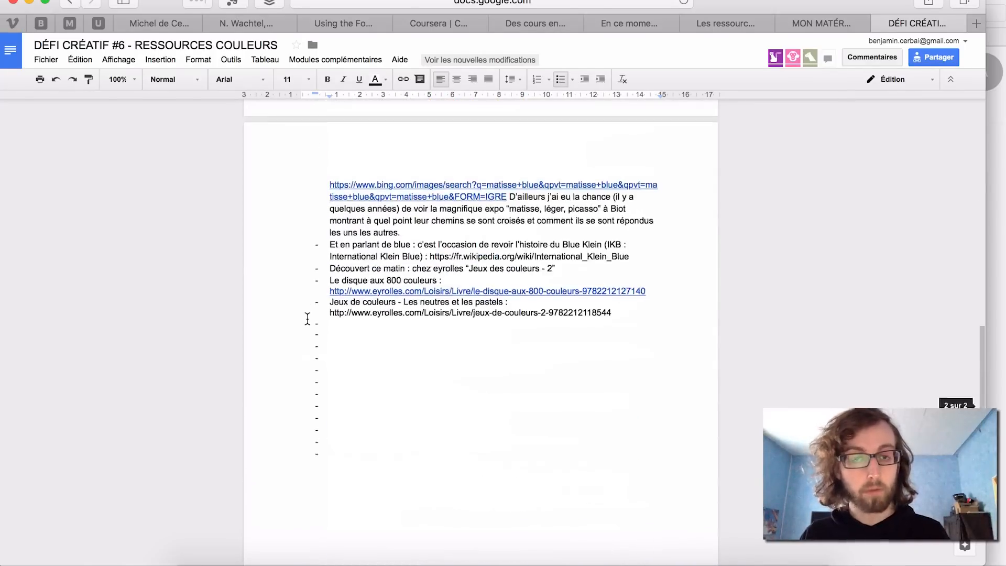
{"action": "scroll", "coordinate": [308, 319], "scroll_direction": "down", "scroll_amount": 1}
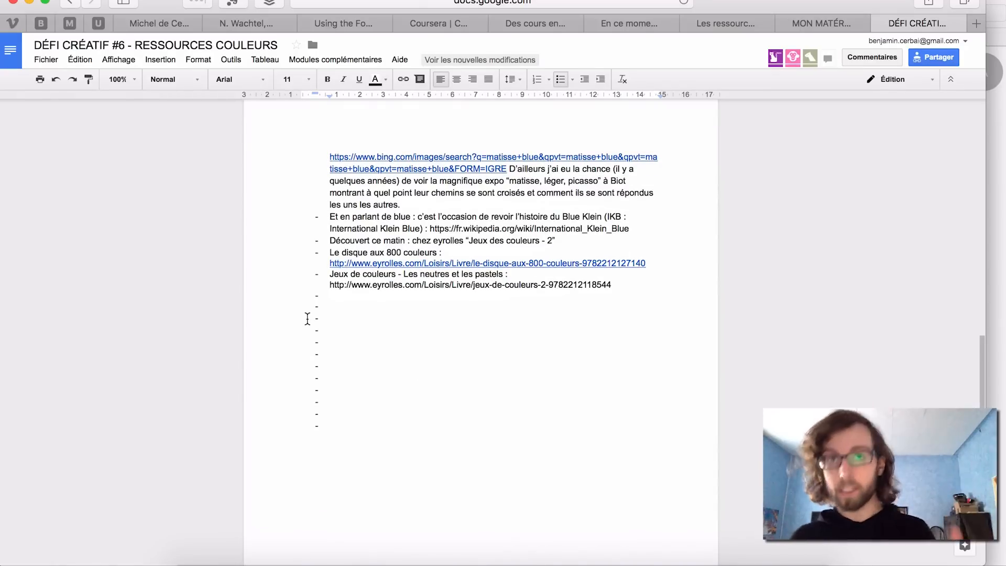
{"action": "scroll", "coordinate": [470, 332], "scroll_direction": "up", "scroll_amount": 10}
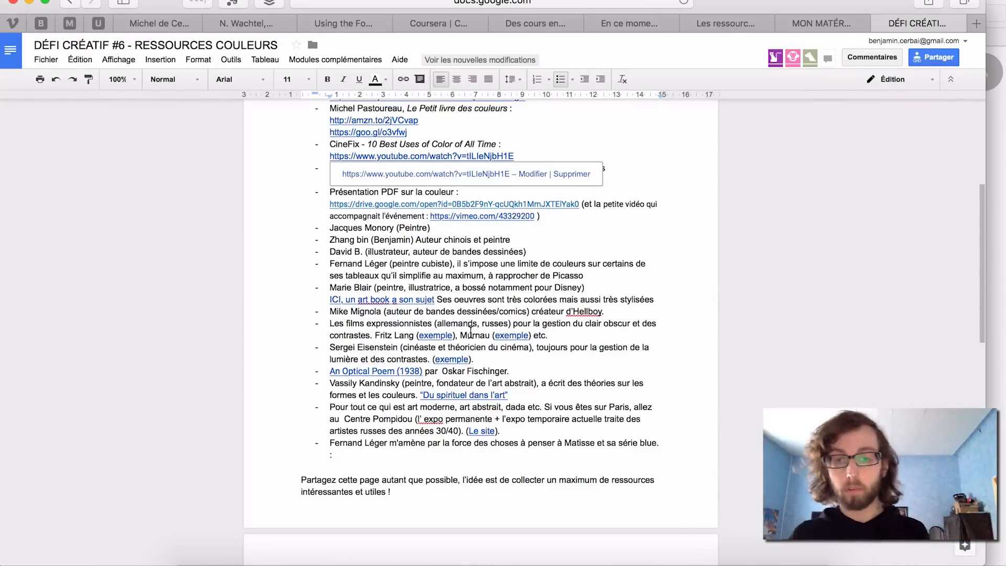
Switch to Photoshop and, with a 72 px brush, paint a flat dark foreground band across the lower canvas.
{"action": "left_click", "coordinate": [676, 551]}
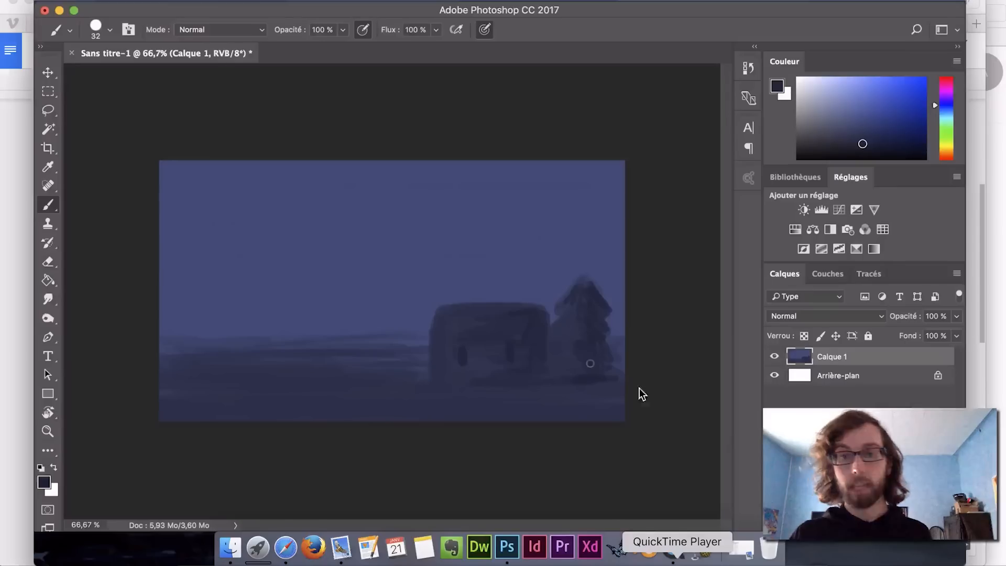
{"action": "double_click", "coordinate": [631, 321]}
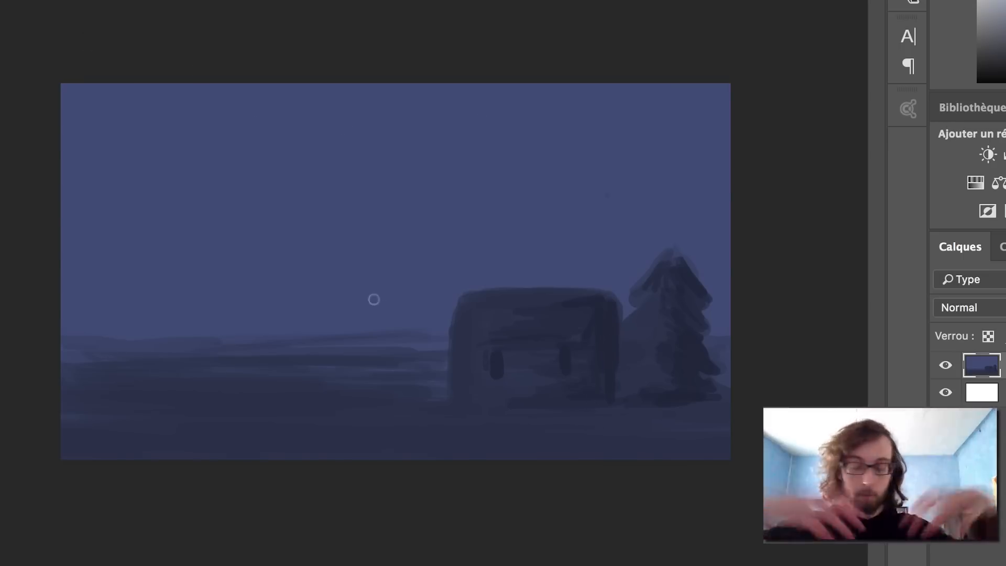
{"action": "left_click_drag", "start_coordinate": [515, 339], "coordinate": [523, 347]}
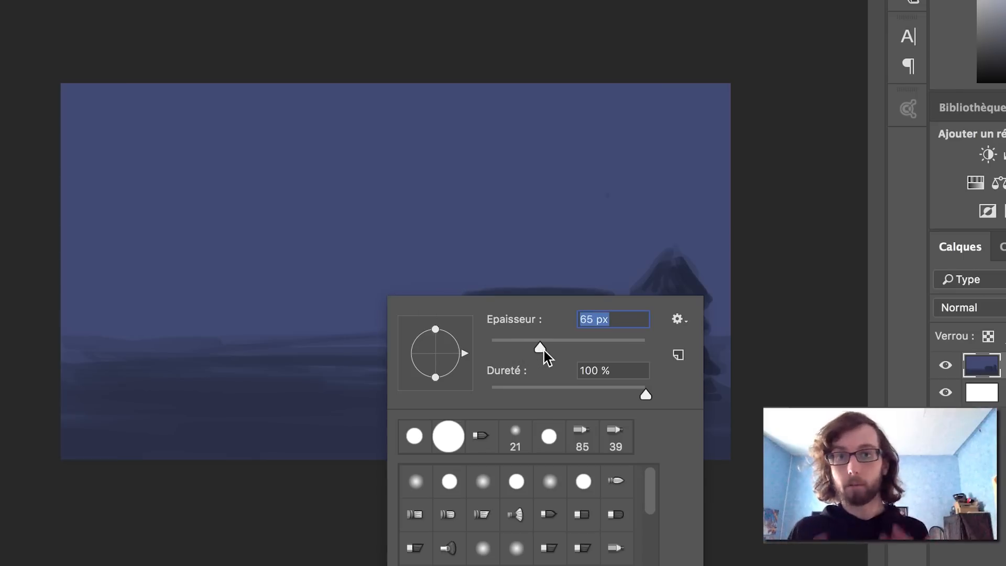
{"action": "left_click", "coordinate": [192, 443]}
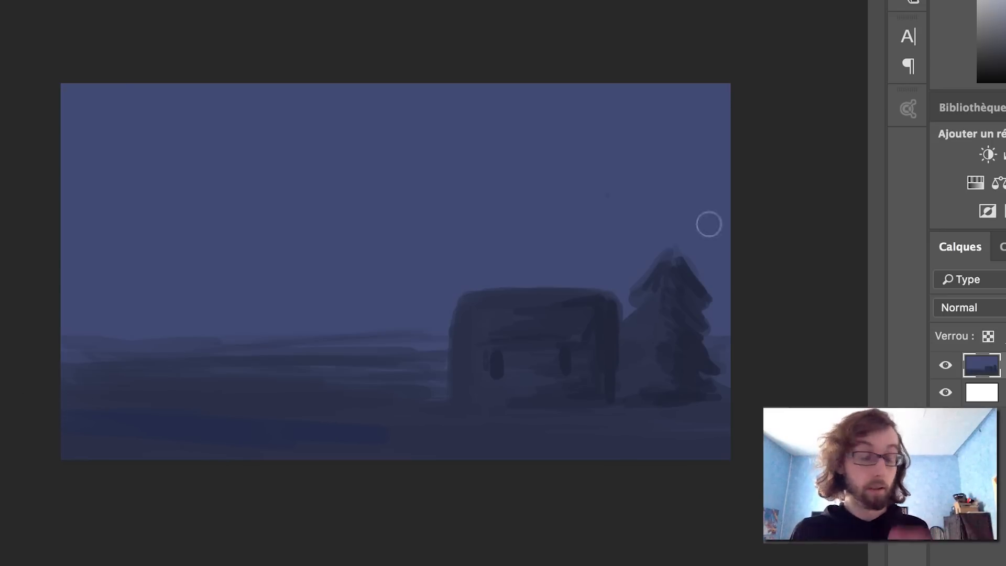
{"action": "mouse_move", "coordinate": [148, 439]}
{"action": "left_mouse_down"}
{"action": "mouse_move", "coordinate": [300, 440]}
{"action": "mouse_move", "coordinate": [57, 410]}
{"action": "mouse_move", "coordinate": [225, 402]}
{"action": "mouse_move", "coordinate": [141, 411]}
{"action": "mouse_move", "coordinate": [312, 440]}
{"action": "mouse_move", "coordinate": [29, 453]}
{"action": "left_mouse_up"}
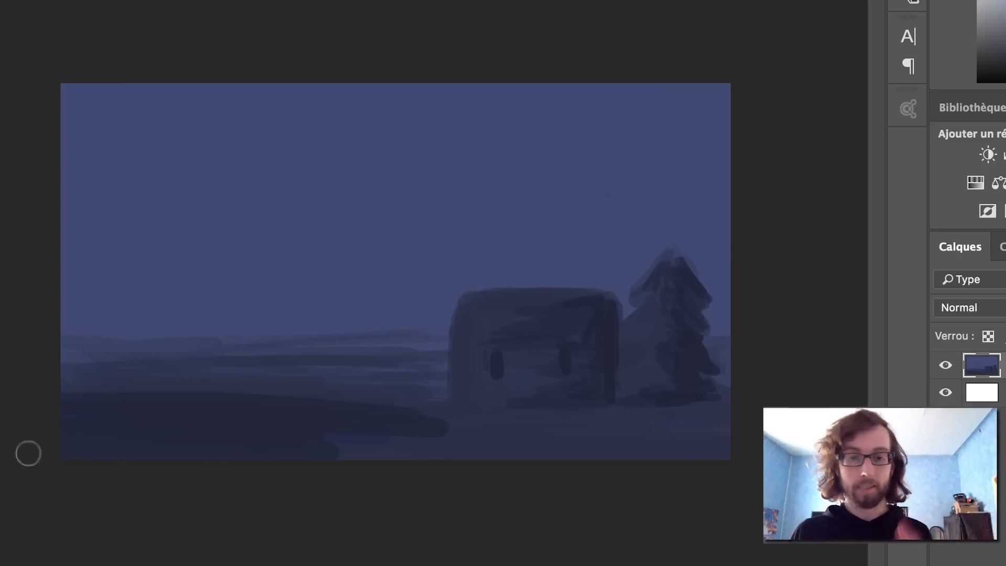
{"action": "mouse_move", "coordinate": [332, 418]}
{"action": "left_mouse_down"}
{"action": "mouse_move", "coordinate": [226, 423]}
{"action": "mouse_move", "coordinate": [186, 458]}
{"action": "mouse_move", "coordinate": [721, 444]}
{"action": "left_mouse_up"}
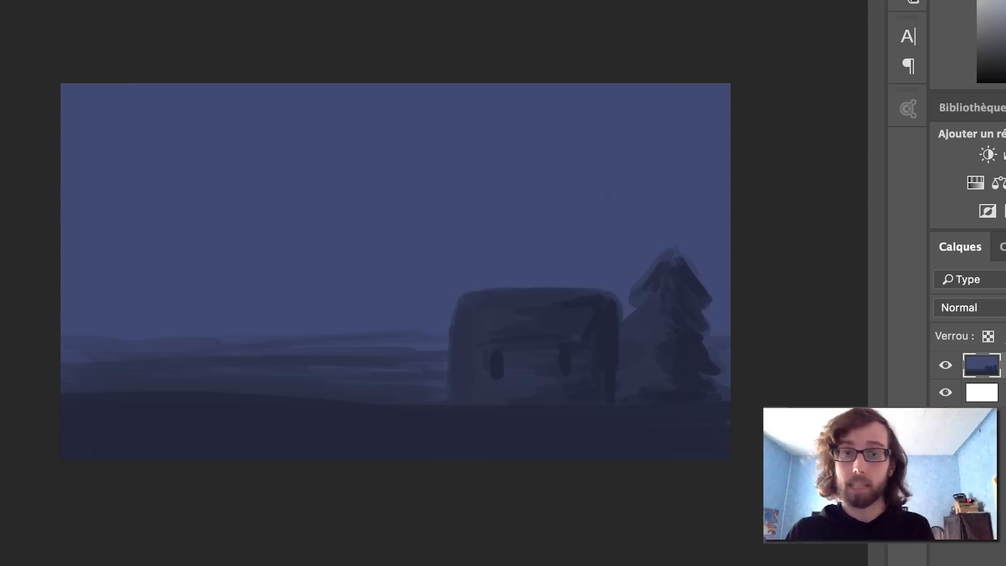
{"action": "mouse_move", "coordinate": [388, 394]}
{"action": "left_mouse_down"}
{"action": "mouse_move", "coordinate": [2, 386]}
{"action": "mouse_move", "coordinate": [393, 396]}
{"action": "mouse_move", "coordinate": [50, 382]}
{"action": "left_mouse_up"}
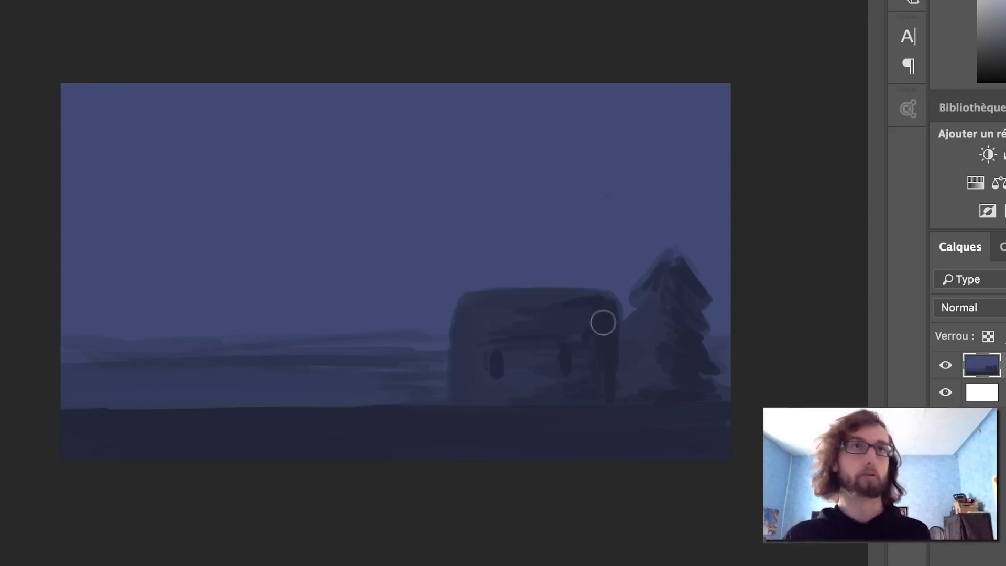
Deepen the shadows on the building's side wall, windows and roof edge, and along the shaded side of the fir tree.
{"action": "mouse_move", "coordinate": [608, 315]}
{"action": "left_mouse_down"}
{"action": "mouse_move", "coordinate": [608, 401]}
{"action": "mouse_move", "coordinate": [600, 357]}
{"action": "mouse_move", "coordinate": [601, 382]}
{"action": "left_mouse_up"}
{"action": "mouse_move", "coordinate": [563, 353]}
{"action": "left_mouse_down"}
{"action": "mouse_move", "coordinate": [564, 370]}
{"action": "mouse_move", "coordinate": [494, 359]}
{"action": "mouse_move", "coordinate": [582, 348]}
{"action": "left_mouse_up"}
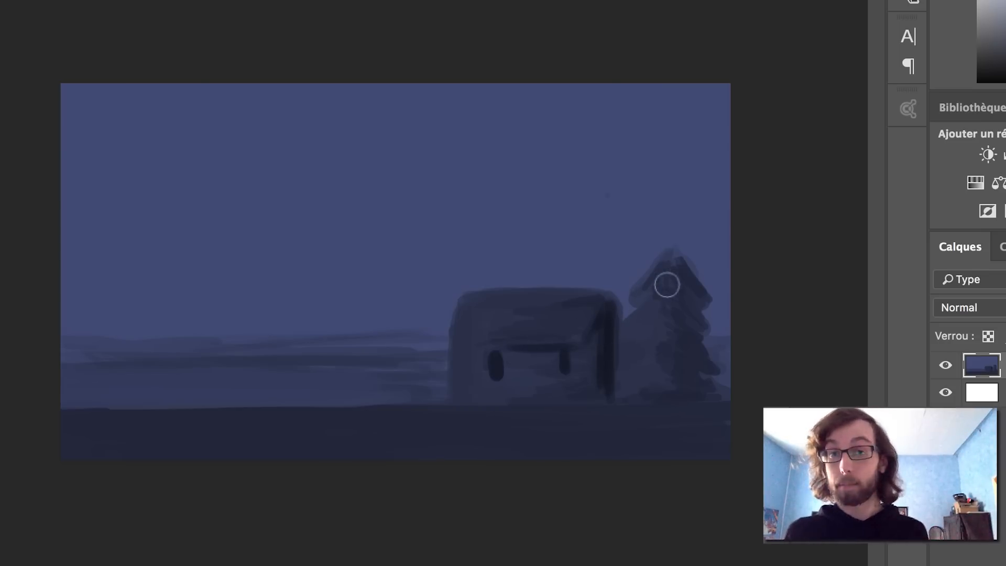
{"action": "mouse_move", "coordinate": [663, 259]}
{"action": "left_mouse_down"}
{"action": "mouse_move", "coordinate": [687, 263]}
{"action": "mouse_move", "coordinate": [669, 261]}
{"action": "left_mouse_up"}
{"action": "mouse_move", "coordinate": [703, 314]}
{"action": "left_mouse_down"}
{"action": "mouse_move", "coordinate": [694, 337]}
{"action": "mouse_move", "coordinate": [680, 298]}
{"action": "mouse_move", "coordinate": [703, 357]}
{"action": "mouse_move", "coordinate": [682, 344]}
{"action": "mouse_move", "coordinate": [705, 368]}
{"action": "mouse_move", "coordinate": [679, 364]}
{"action": "mouse_move", "coordinate": [695, 386]}
{"action": "mouse_move", "coordinate": [658, 397]}
{"action": "mouse_move", "coordinate": [695, 394]}
{"action": "mouse_move", "coordinate": [632, 400]}
{"action": "mouse_move", "coordinate": [708, 403]}
{"action": "mouse_move", "coordinate": [681, 396]}
{"action": "left_mouse_up"}
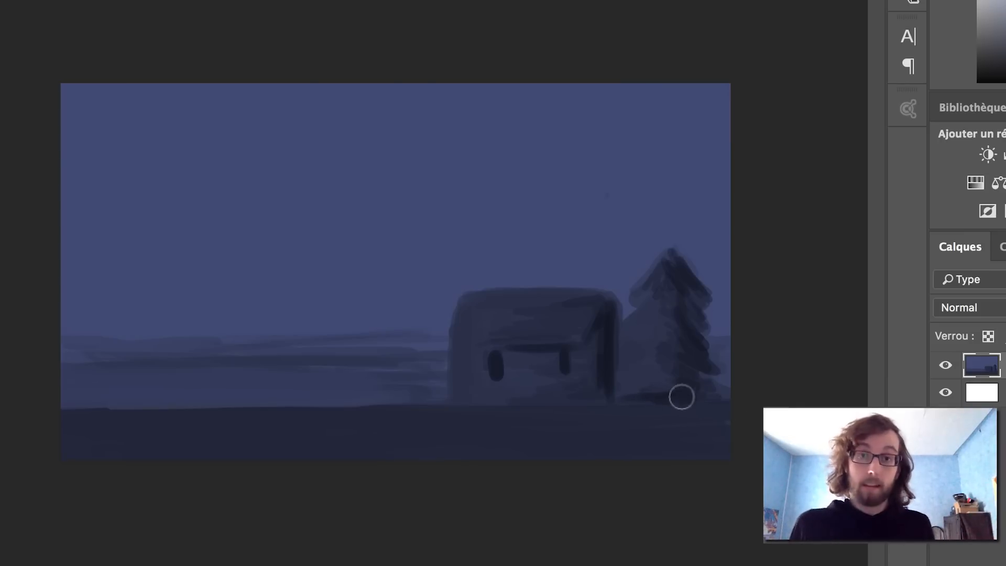
Add dark horizontal streaks to the distant ground and darken the foreground band, reducing the brush to 53 px.
{"action": "mouse_move", "coordinate": [411, 402]}
{"action": "left_mouse_down"}
{"action": "mouse_move", "coordinate": [378, 388]}
{"action": "mouse_move", "coordinate": [437, 390]}
{"action": "mouse_move", "coordinate": [339, 378]}
{"action": "mouse_move", "coordinate": [443, 374]}
{"action": "mouse_move", "coordinate": [329, 379]}
{"action": "mouse_move", "coordinate": [436, 367]}
{"action": "left_mouse_up"}
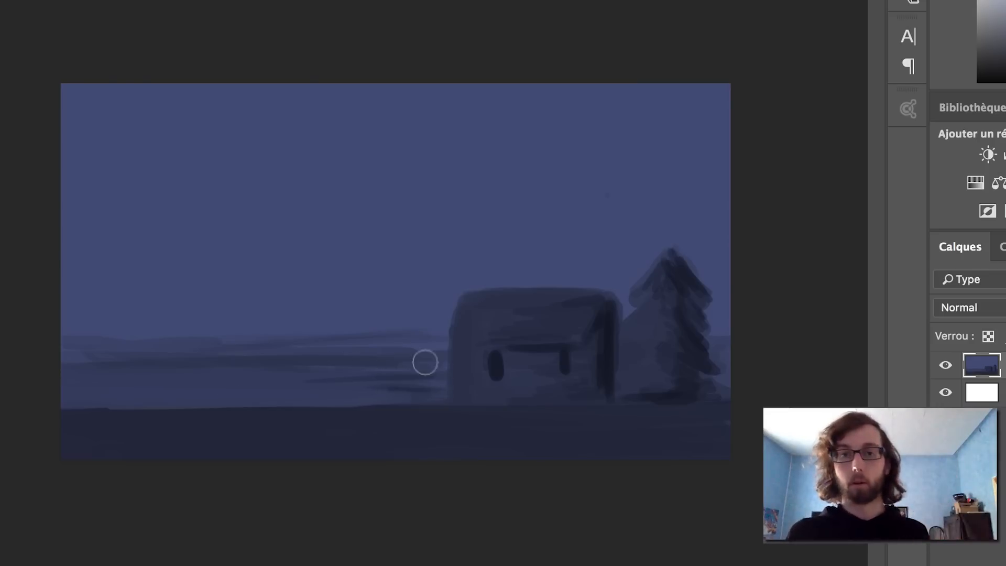
{"action": "right_click", "coordinate": [337, 328]}
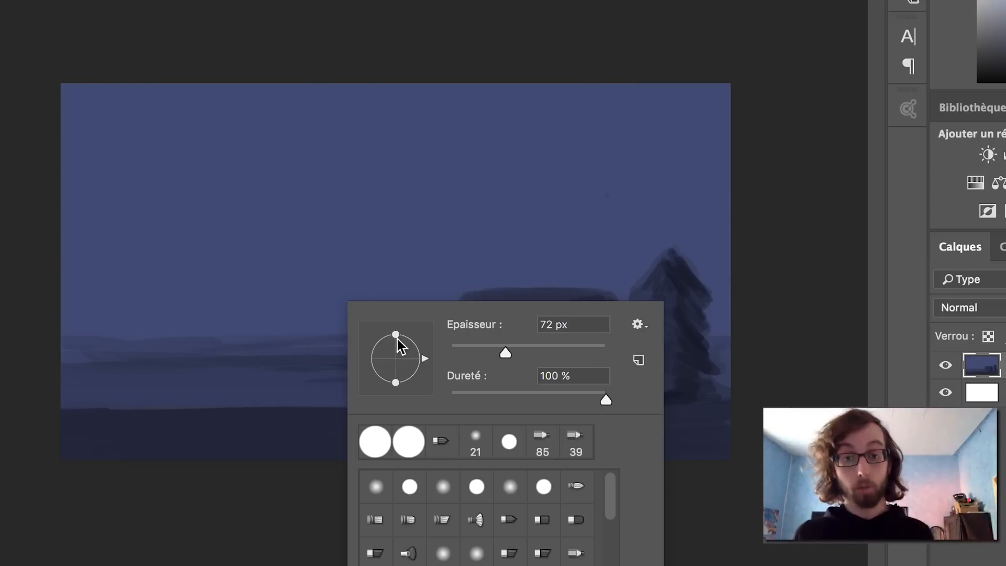
{"action": "left_click_drag", "start_coordinate": [506, 354], "coordinate": [454, 353]}
{"action": "left_click", "coordinate": [253, 389]}
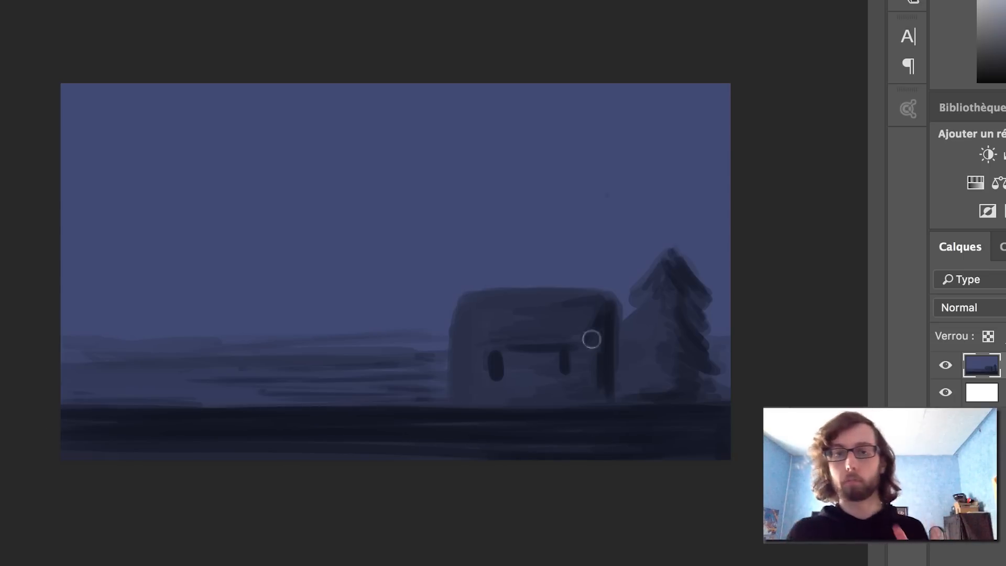
Paint the fir's layered dark branches and trunk, and add a door, eave line and chimney to the building.
{"action": "mouse_move", "coordinate": [661, 373]}
{"action": "left_mouse_down"}
{"action": "mouse_move", "coordinate": [674, 382]}
{"action": "mouse_move", "coordinate": [685, 364]}
{"action": "left_mouse_up"}
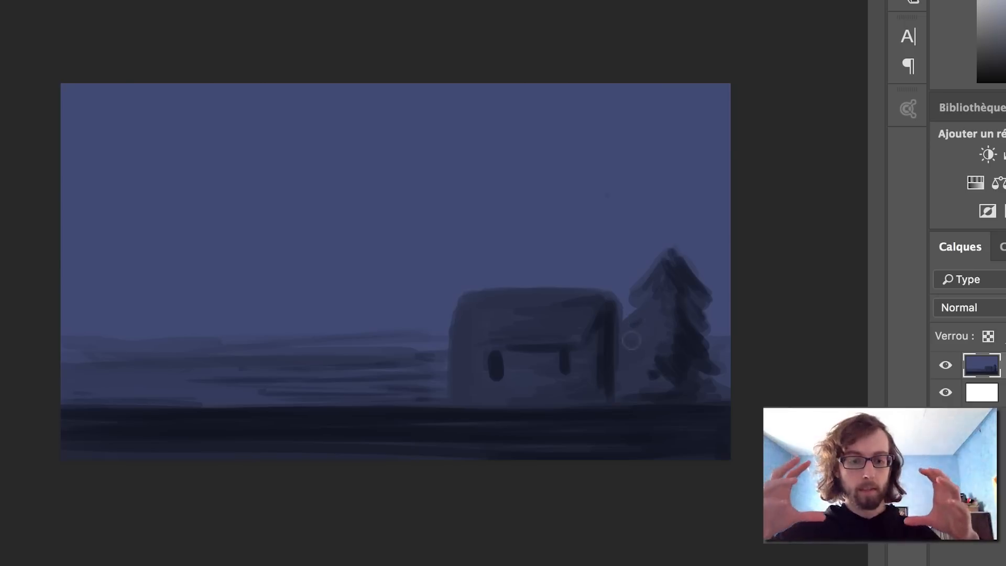
{"action": "mouse_move", "coordinate": [644, 330]}
{"action": "left_mouse_down"}
{"action": "mouse_move", "coordinate": [647, 294]}
{"action": "mouse_move", "coordinate": [635, 319]}
{"action": "mouse_move", "coordinate": [662, 333]}
{"action": "mouse_move", "coordinate": [646, 369]}
{"action": "left_mouse_up"}
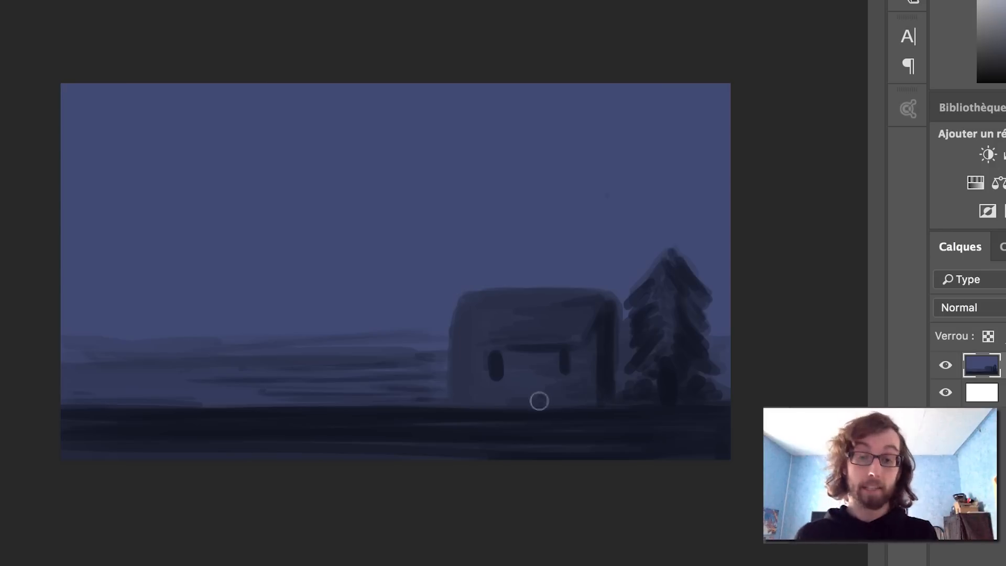
{"action": "left_click_drag", "start_coordinate": [537, 379], "coordinate": [538, 407]}
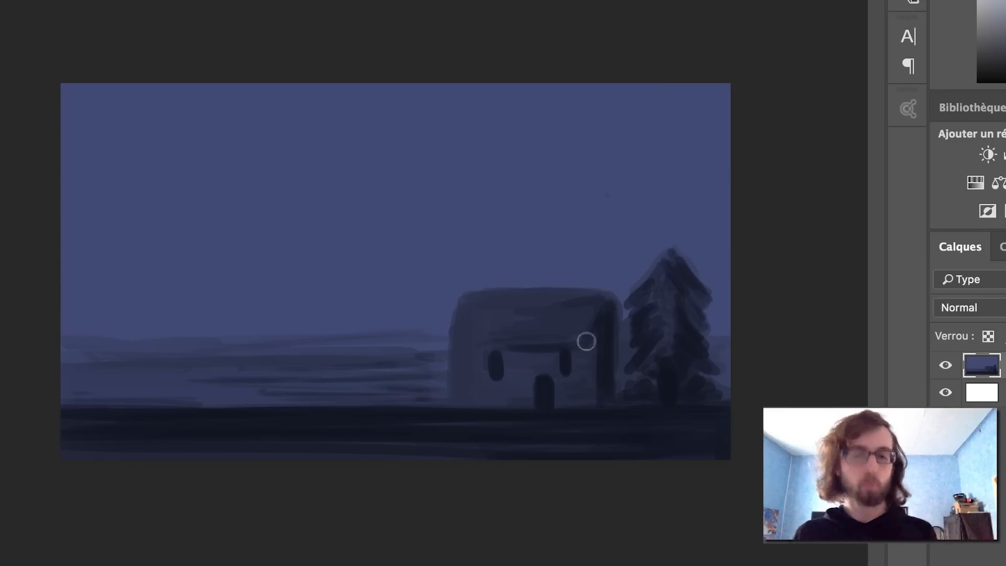
{"action": "left_click_drag", "start_coordinate": [496, 344], "coordinate": [524, 345]}
{"action": "left_click_drag", "start_coordinate": [455, 342], "coordinate": [560, 341]}
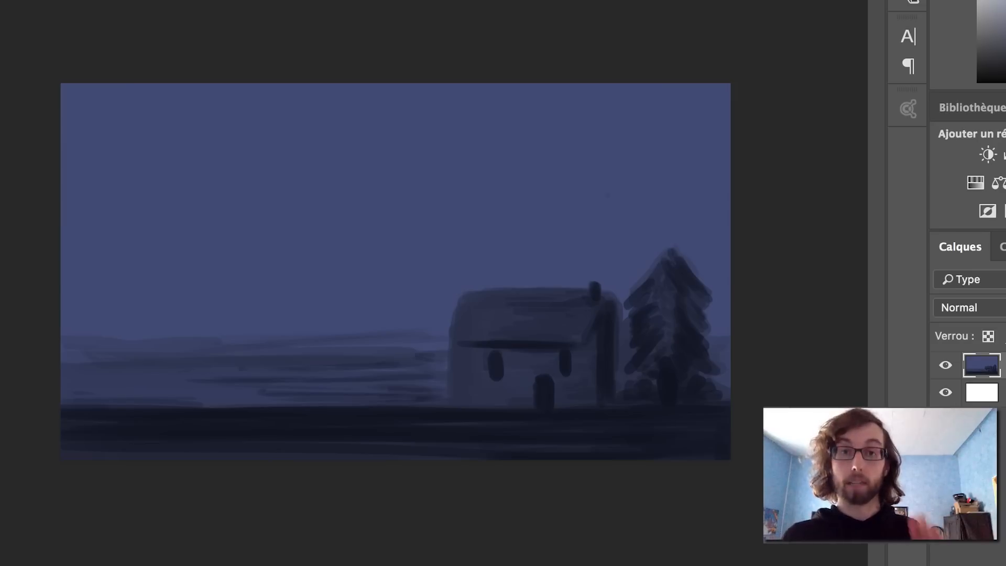
With a smaller brush, paint dark rolling hills across the distant ground beside the building.
{"action": "right_click", "coordinate": [340, 364]}
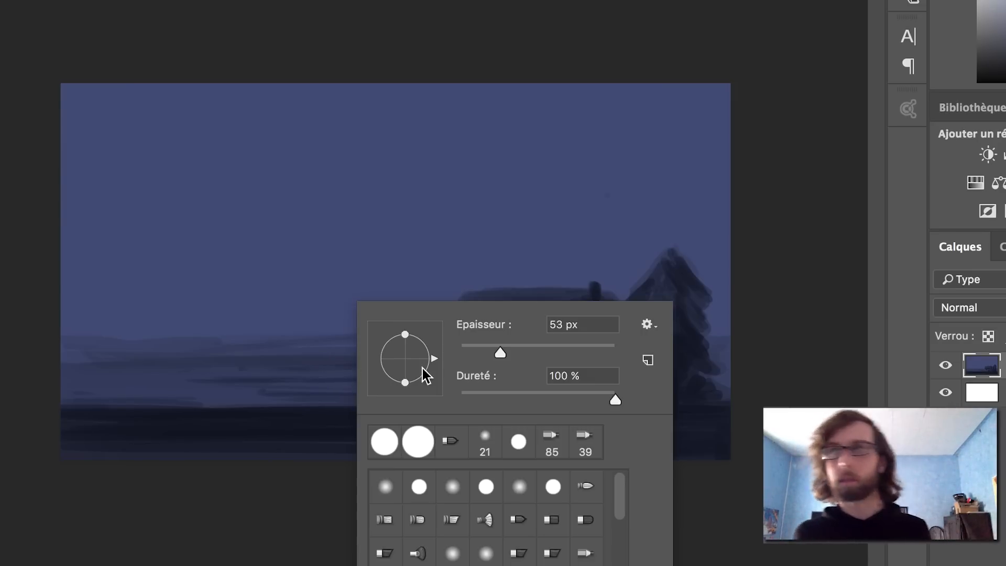
{"action": "left_click_drag", "start_coordinate": [499, 355], "coordinate": [480, 356]}
{"action": "left_click", "coordinate": [110, 394]}
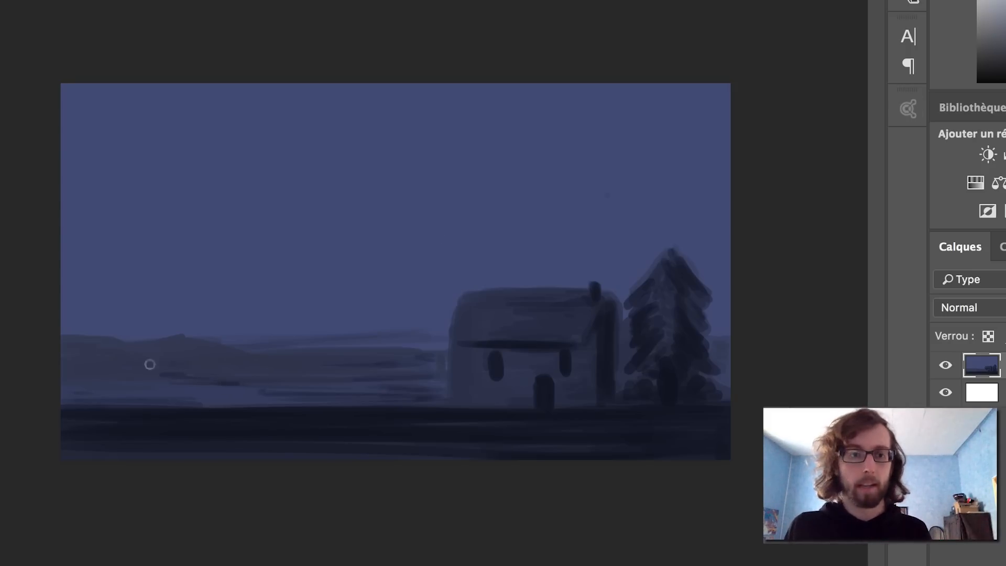
{"action": "mouse_move", "coordinate": [79, 352]}
{"action": "left_mouse_down"}
{"action": "mouse_move", "coordinate": [97, 344]}
{"action": "mouse_move", "coordinate": [110, 353]}
{"action": "mouse_move", "coordinate": [65, 361]}
{"action": "mouse_move", "coordinate": [62, 383]}
{"action": "mouse_move", "coordinate": [193, 348]}
{"action": "mouse_move", "coordinate": [251, 375]}
{"action": "mouse_move", "coordinate": [256, 391]}
{"action": "mouse_move", "coordinate": [110, 388]}
{"action": "mouse_move", "coordinate": [337, 395]}
{"action": "mouse_move", "coordinate": [262, 404]}
{"action": "mouse_move", "coordinate": [318, 406]}
{"action": "left_mouse_up"}
{"action": "mouse_move", "coordinate": [250, 381]}
{"action": "left_mouse_down"}
{"action": "mouse_move", "coordinate": [224, 374]}
{"action": "mouse_move", "coordinate": [333, 368]}
{"action": "mouse_move", "coordinate": [251, 356]}
{"action": "left_mouse_up"}
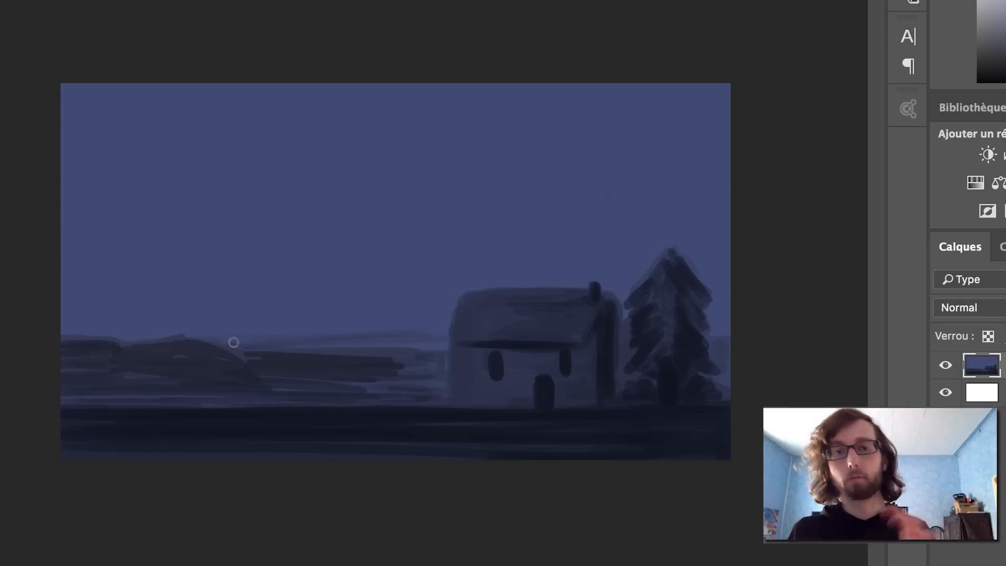
{"action": "left_click_drag", "start_coordinate": [245, 341], "coordinate": [397, 338]}
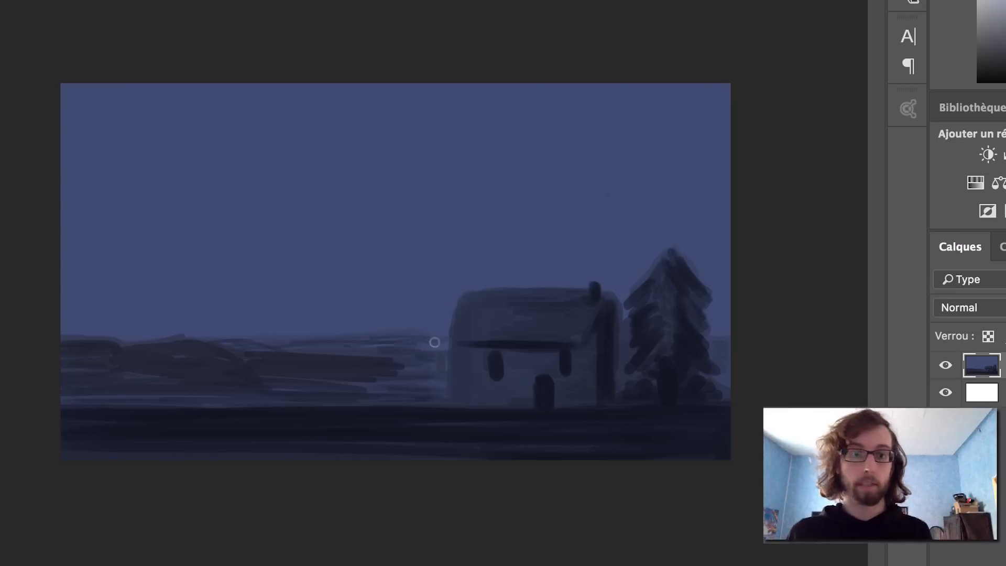
{"action": "left_click_drag", "start_coordinate": [424, 379], "coordinate": [377, 389]}
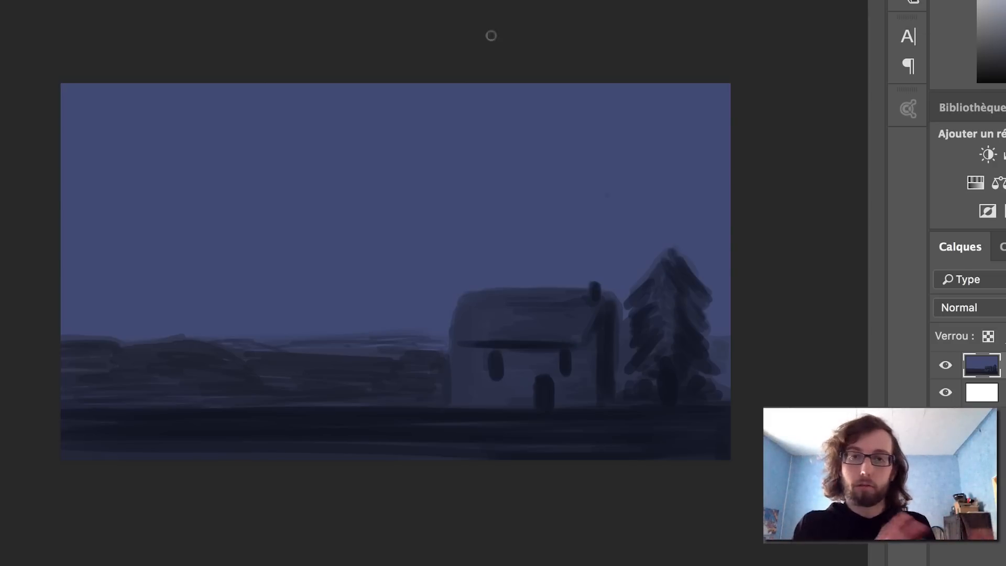
With a much larger brush, repaint the sky in a darker blue, keeping a lighter area near the horizon.
{"action": "right_click", "coordinate": [220, 159]}
{"action": "left_click_drag", "start_coordinate": [376, 235], "coordinate": [436, 233]}
{"action": "left_click", "coordinate": [120, 199]}
{"action": "mouse_move", "coordinate": [50, 212]}
{"action": "left_mouse_down"}
{"action": "mouse_move", "coordinate": [185, 177]}
{"action": "mouse_move", "coordinate": [48, 206]}
{"action": "mouse_move", "coordinate": [153, 196]}
{"action": "mouse_move", "coordinate": [118, 182]}
{"action": "mouse_move", "coordinate": [193, 177]}
{"action": "mouse_move", "coordinate": [95, 162]}
{"action": "mouse_move", "coordinate": [232, 161]}
{"action": "mouse_move", "coordinate": [121, 131]}
{"action": "mouse_move", "coordinate": [222, 138]}
{"action": "mouse_move", "coordinate": [57, 181]}
{"action": "mouse_move", "coordinate": [15, 210]}
{"action": "mouse_move", "coordinate": [207, 228]}
{"action": "mouse_move", "coordinate": [130, 186]}
{"action": "mouse_move", "coordinate": [14, 161]}
{"action": "mouse_move", "coordinate": [250, 147]}
{"action": "mouse_move", "coordinate": [48, 98]}
{"action": "mouse_move", "coordinate": [218, 98]}
{"action": "mouse_move", "coordinate": [15, 82]}
{"action": "mouse_move", "coordinate": [330, 111]}
{"action": "mouse_move", "coordinate": [131, 152]}
{"action": "mouse_move", "coordinate": [452, 183]}
{"action": "mouse_move", "coordinate": [114, 217]}
{"action": "mouse_move", "coordinate": [162, 237]}
{"action": "mouse_move", "coordinate": [0, 266]}
{"action": "mouse_move", "coordinate": [78, 291]}
{"action": "mouse_move", "coordinate": [154, 284]}
{"action": "mouse_move", "coordinate": [28, 312]}
{"action": "mouse_move", "coordinate": [125, 309]}
{"action": "mouse_move", "coordinate": [55, 316]}
{"action": "mouse_move", "coordinate": [102, 316]}
{"action": "mouse_move", "coordinate": [91, 327]}
{"action": "mouse_move", "coordinate": [177, 309]}
{"action": "mouse_move", "coordinate": [128, 305]}
{"action": "mouse_move", "coordinate": [139, 295]}
{"action": "mouse_move", "coordinate": [290, 290]}
{"action": "mouse_move", "coordinate": [141, 319]}
{"action": "mouse_move", "coordinate": [161, 321]}
{"action": "mouse_move", "coordinate": [93, 347]}
{"action": "mouse_move", "coordinate": [259, 318]}
{"action": "mouse_move", "coordinate": [430, 325]}
{"action": "mouse_move", "coordinate": [400, 326]}
{"action": "mouse_move", "coordinate": [426, 325]}
{"action": "mouse_move", "coordinate": [450, 294]}
{"action": "mouse_move", "coordinate": [429, 337]}
{"action": "mouse_move", "coordinate": [440, 309]}
{"action": "mouse_move", "coordinate": [288, 305]}
{"action": "mouse_move", "coordinate": [228, 277]}
{"action": "mouse_move", "coordinate": [318, 273]}
{"action": "mouse_move", "coordinate": [247, 254]}
{"action": "mouse_move", "coordinate": [379, 204]}
{"action": "mouse_move", "coordinate": [497, 219]}
{"action": "mouse_move", "coordinate": [447, 184]}
{"action": "mouse_move", "coordinate": [696, 186]}
{"action": "mouse_move", "coordinate": [669, 126]}
{"action": "mouse_move", "coordinate": [694, 92]}
{"action": "mouse_move", "coordinate": [602, 103]}
{"action": "left_mouse_up"}
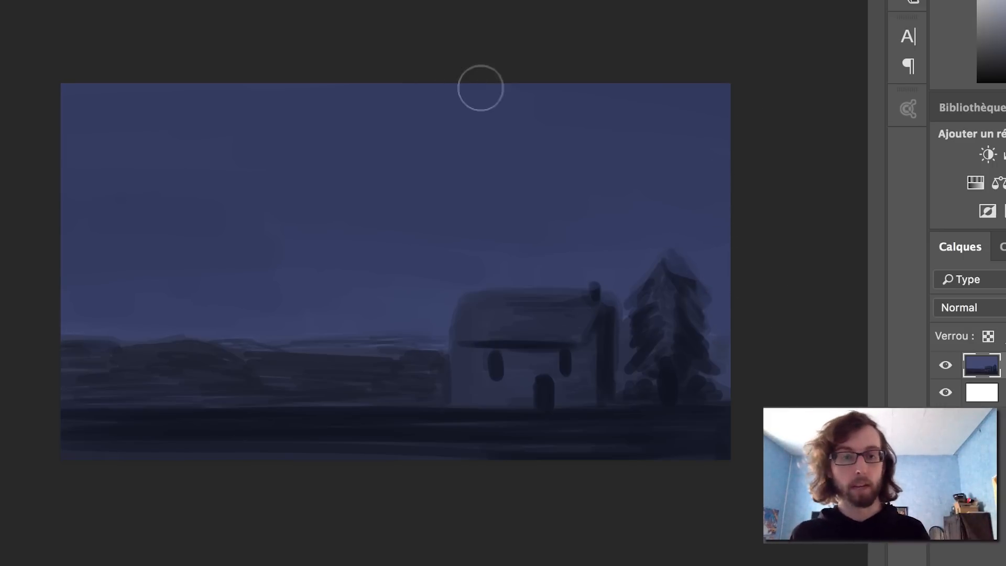
{"action": "mouse_move", "coordinate": [391, 237]}
{"action": "left_mouse_down"}
{"action": "mouse_move", "coordinate": [312, 298]}
{"action": "mouse_move", "coordinate": [321, 261]}
{"action": "mouse_move", "coordinate": [101, 294]}
{"action": "left_mouse_up"}
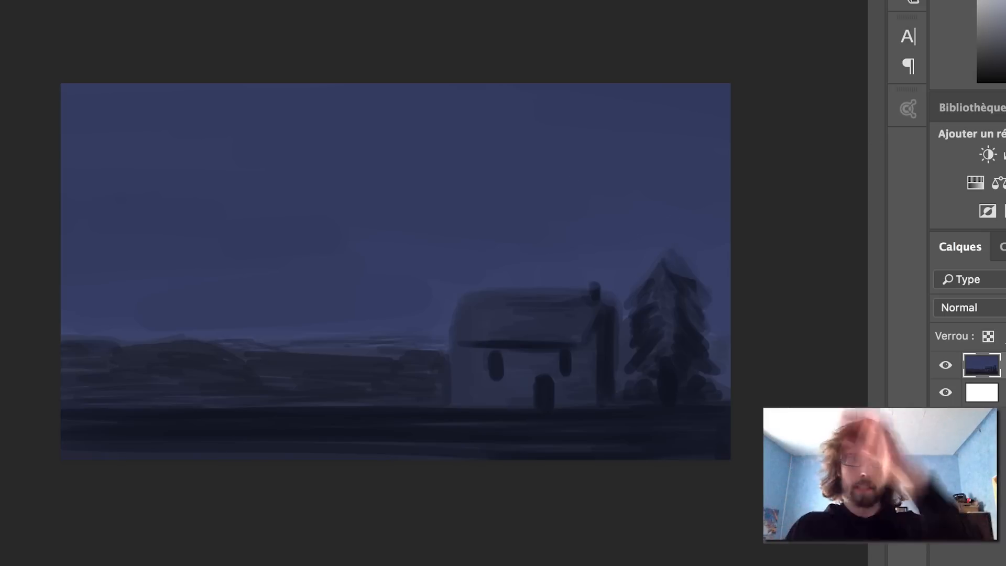
Set the brush size to 25 px and darken the shaded side of the fir tree.
{"action": "right_click", "coordinate": [452, 270]}
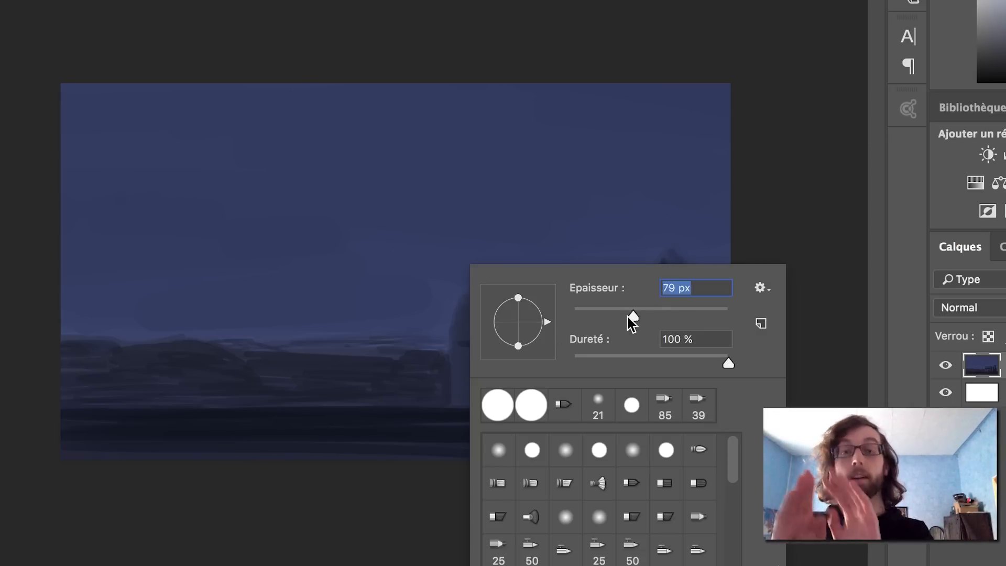
{"action": "left_click_drag", "start_coordinate": [640, 315], "coordinate": [592, 317]}
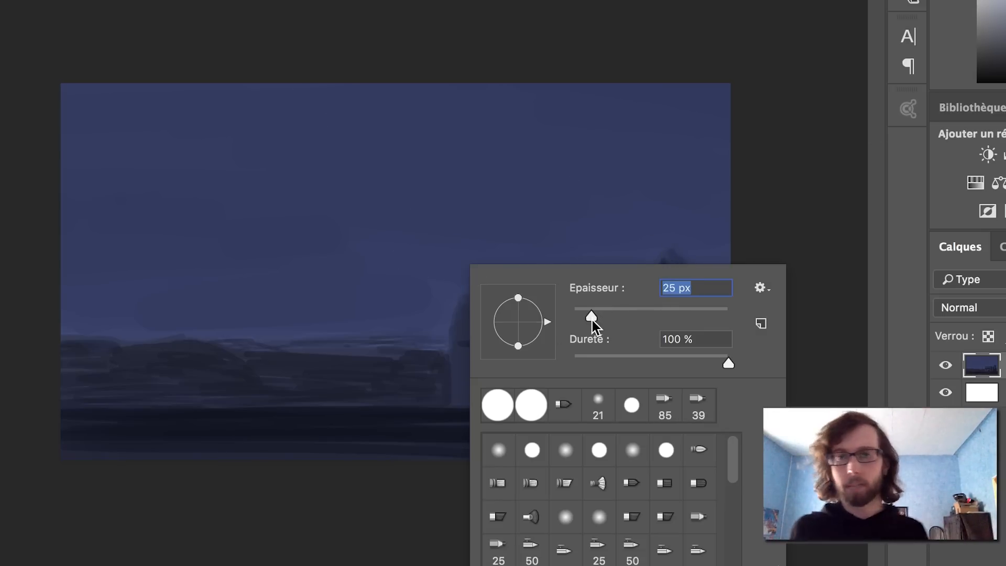
{"action": "left_click", "coordinate": [788, 239]}
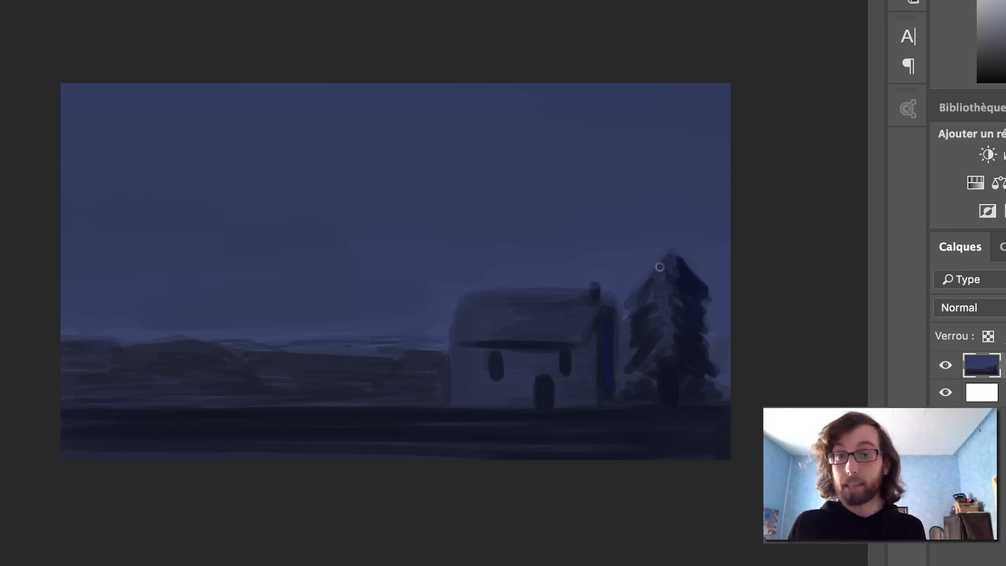
Try saturated blue and pale grey strokes on the building's narrow side wall.
{"action": "left_click_drag", "start_coordinate": [602, 321], "coordinate": [606, 391]}
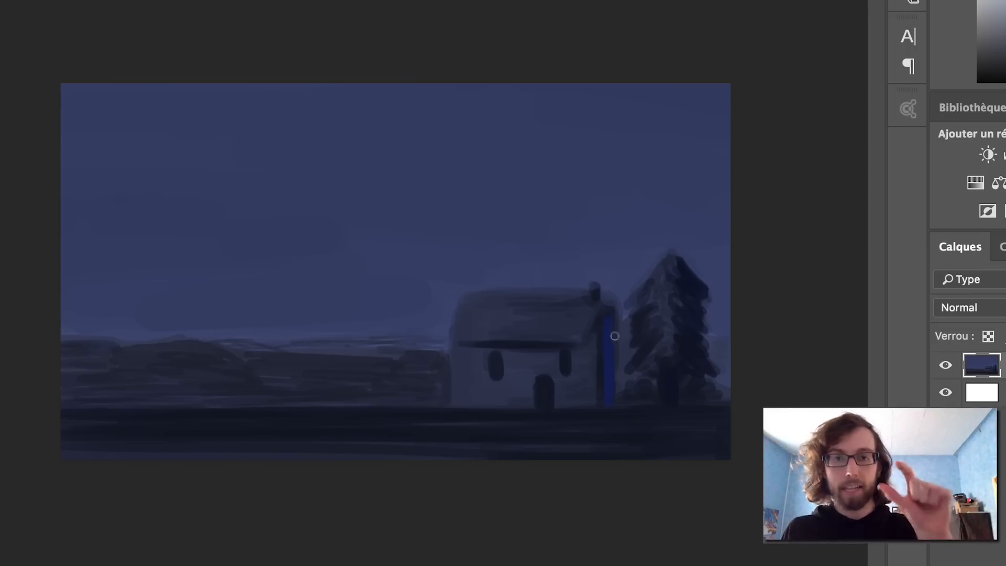
{"action": "left_click_drag", "start_coordinate": [605, 328], "coordinate": [606, 374]}
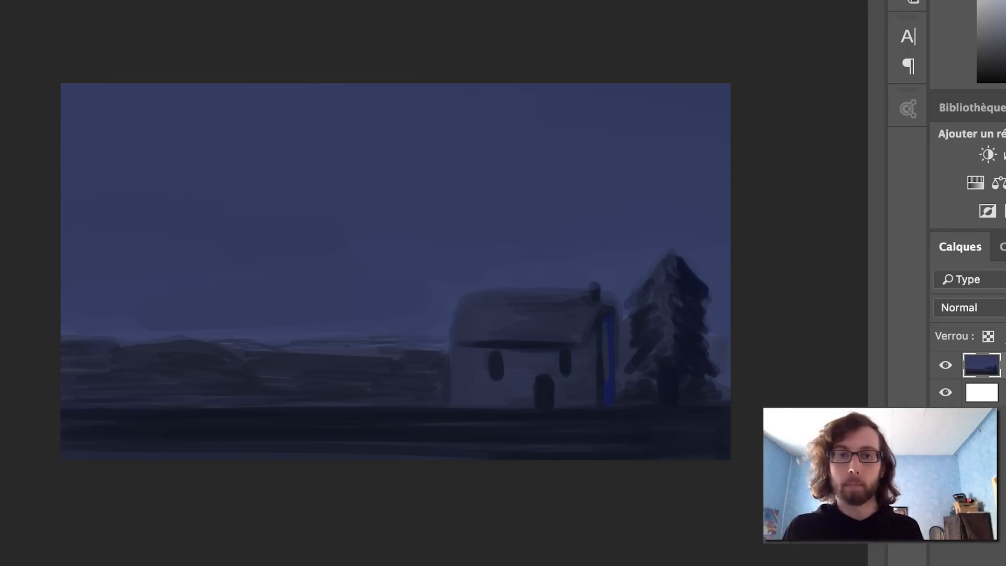
{"action": "mouse_move", "coordinate": [604, 362]}
{"action": "left_mouse_down"}
{"action": "mouse_move", "coordinate": [605, 321]}
{"action": "mouse_move", "coordinate": [606, 364]}
{"action": "left_mouse_up"}
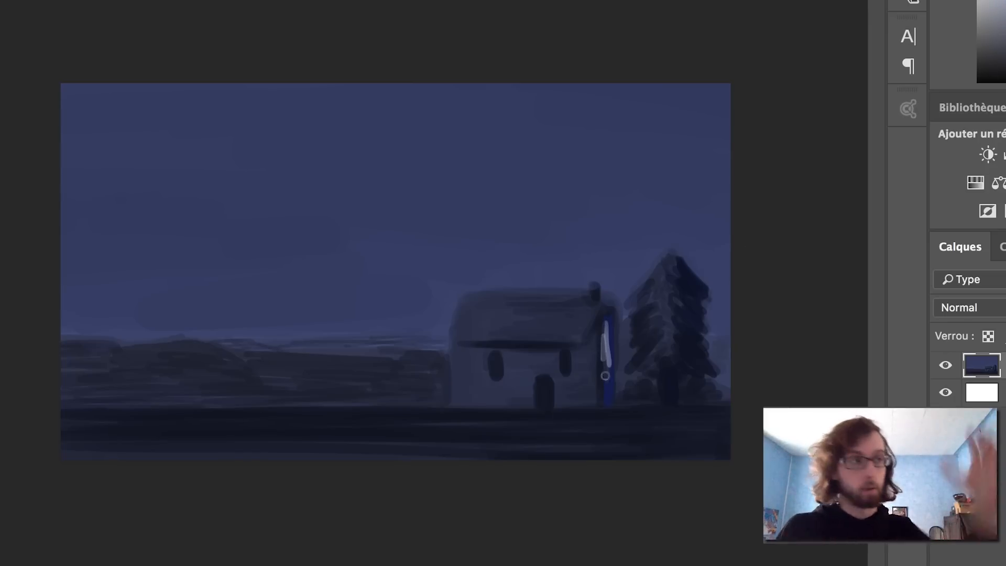
Repaint the building's side wall and sloping roof edge dark, and add bushes beside the fir and track-like lines in the foreground.
{"action": "mouse_move", "coordinate": [604, 317]}
{"action": "left_mouse_down"}
{"action": "mouse_move", "coordinate": [602, 399]}
{"action": "mouse_move", "coordinate": [608, 364]}
{"action": "mouse_move", "coordinate": [608, 390]}
{"action": "left_mouse_up"}
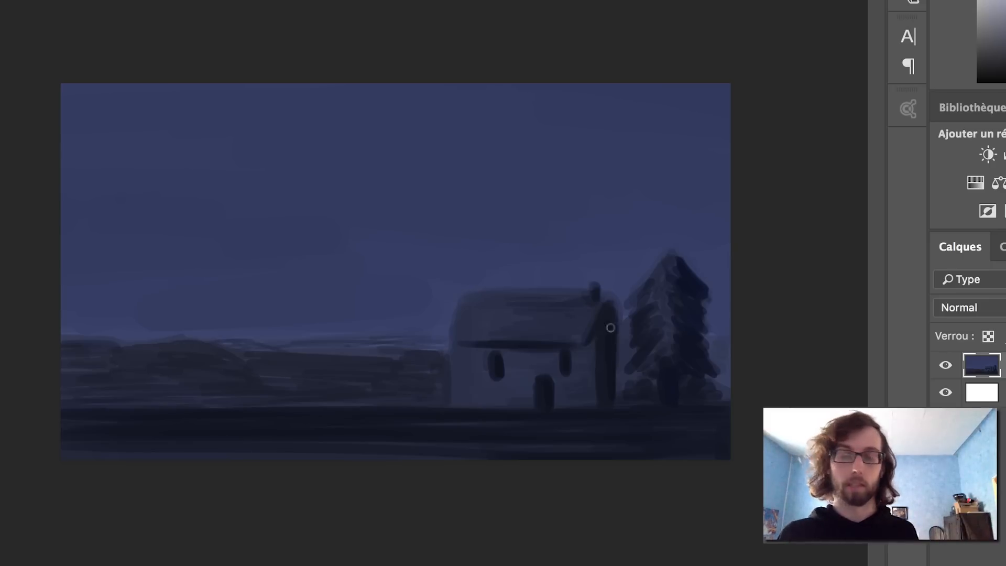
{"action": "left_click_drag", "start_coordinate": [581, 339], "coordinate": [601, 300]}
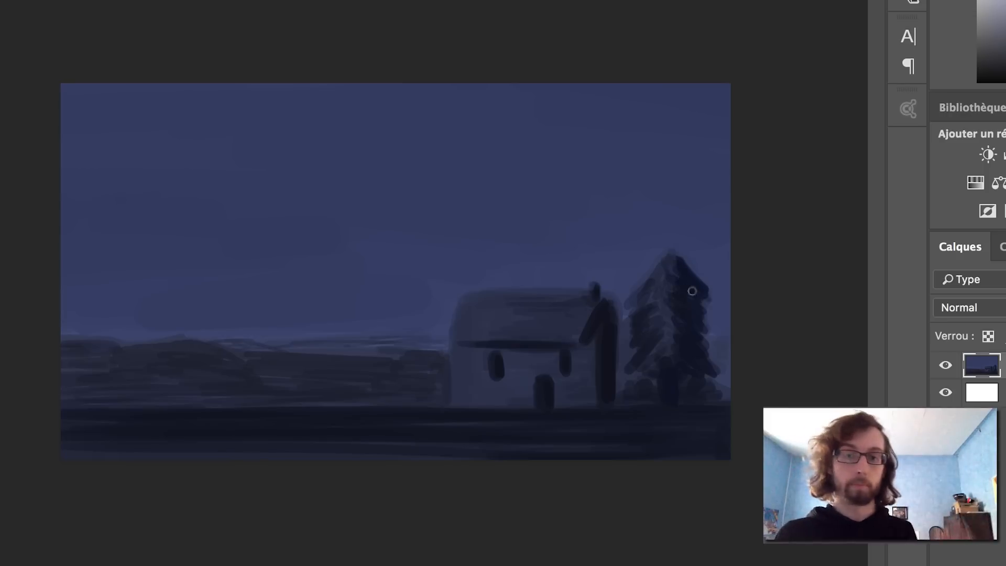
{"action": "left_click_drag", "start_coordinate": [696, 385], "coordinate": [717, 388]}
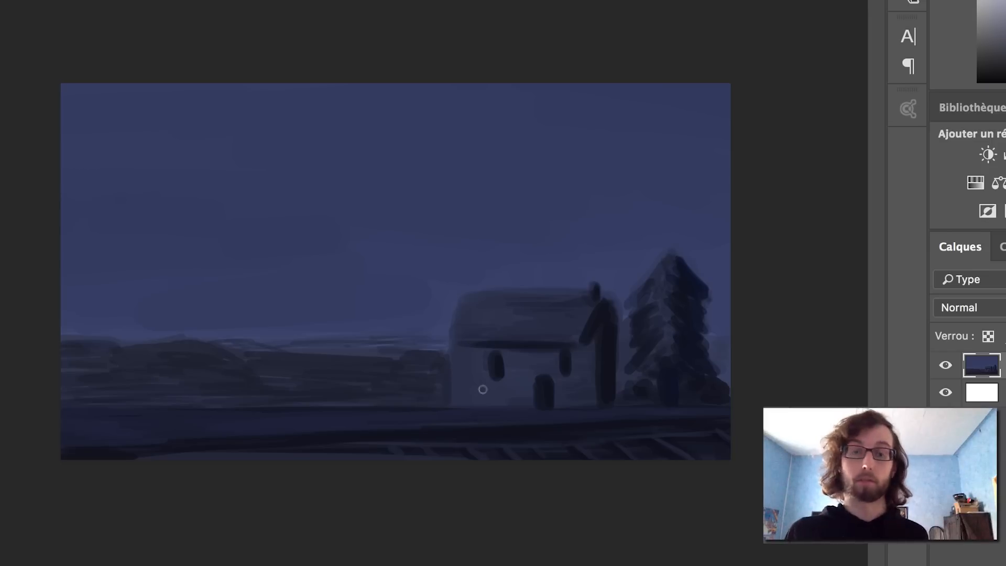
Add paler highlights along the hilltops, the foreground track lines, and the edges of the house's windows and chimney.
{"action": "left_click", "coordinate": [1001, 40]}
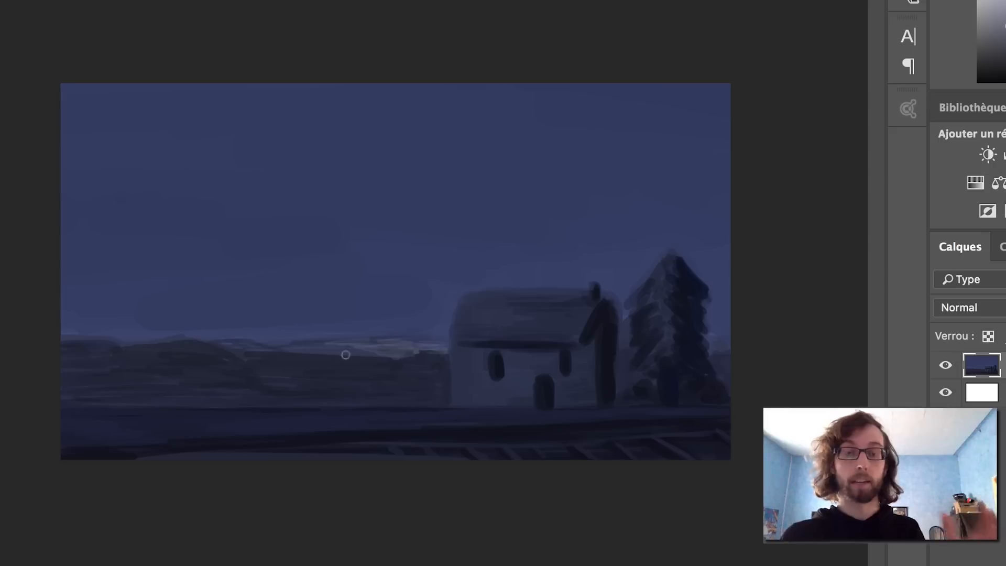
{"action": "left_click_drag", "start_coordinate": [384, 355], "coordinate": [250, 348]}
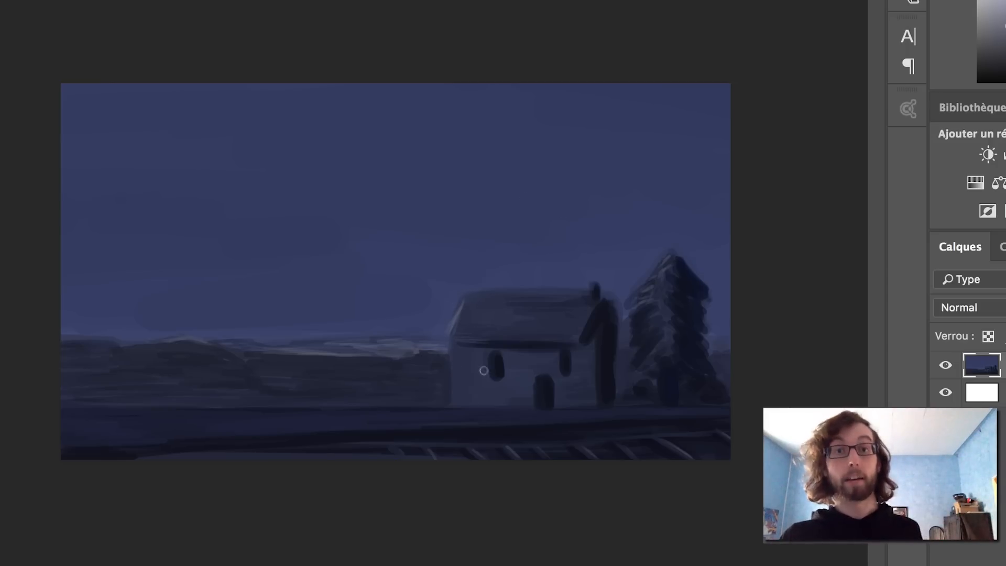
{"action": "left_click_drag", "start_coordinate": [599, 281], "coordinate": [591, 289]}
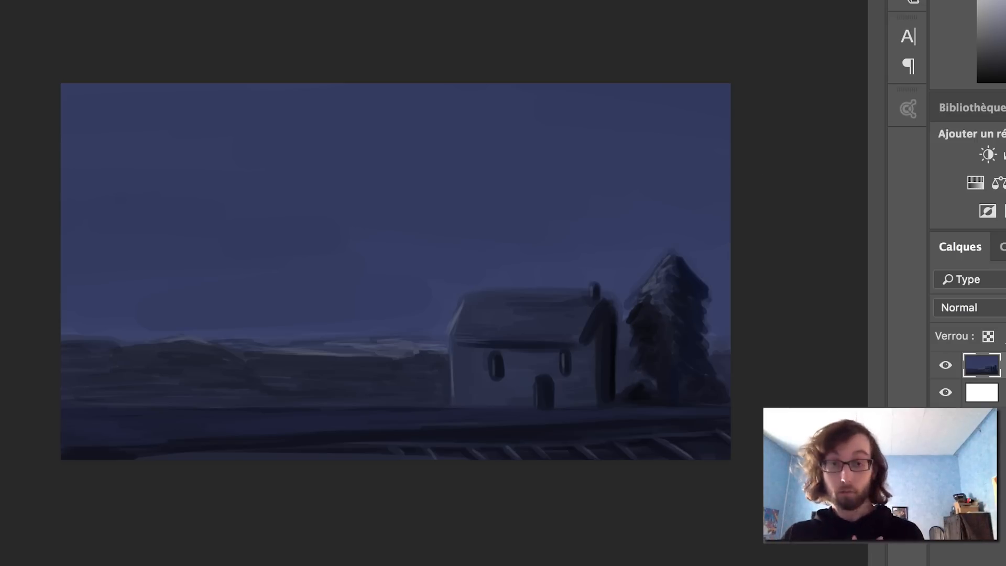
With a larger brush, darken the sky with broad horizontal strokes from the upper-right corner down to the horizon above the hills.
{"action": "right_click", "coordinate": [384, 198]}
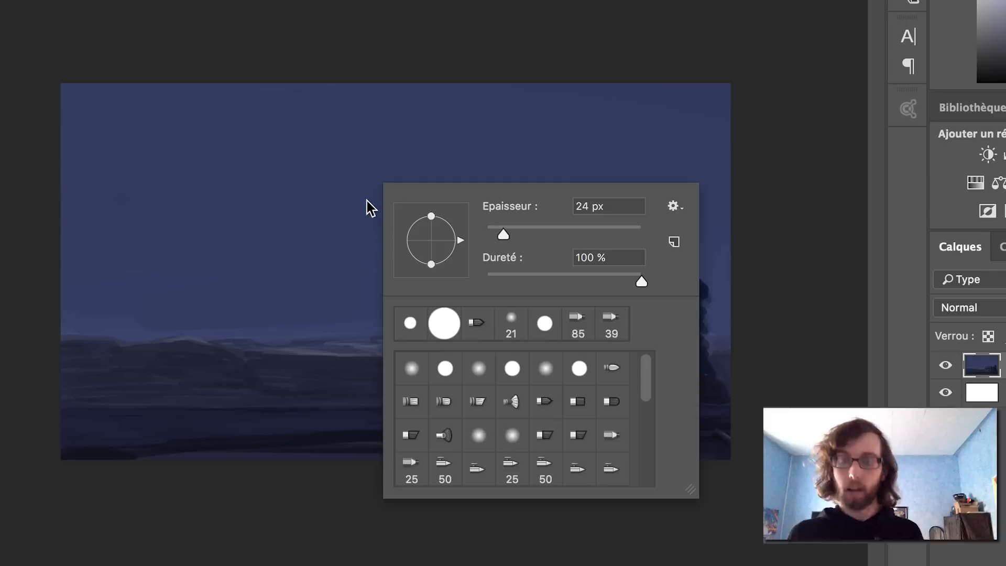
{"action": "left_click_drag", "start_coordinate": [506, 240], "coordinate": [551, 231]}
{"action": "left_click", "coordinate": [656, 90]}
{"action": "left_click_drag", "start_coordinate": [656, 90], "coordinate": [708, 94]}
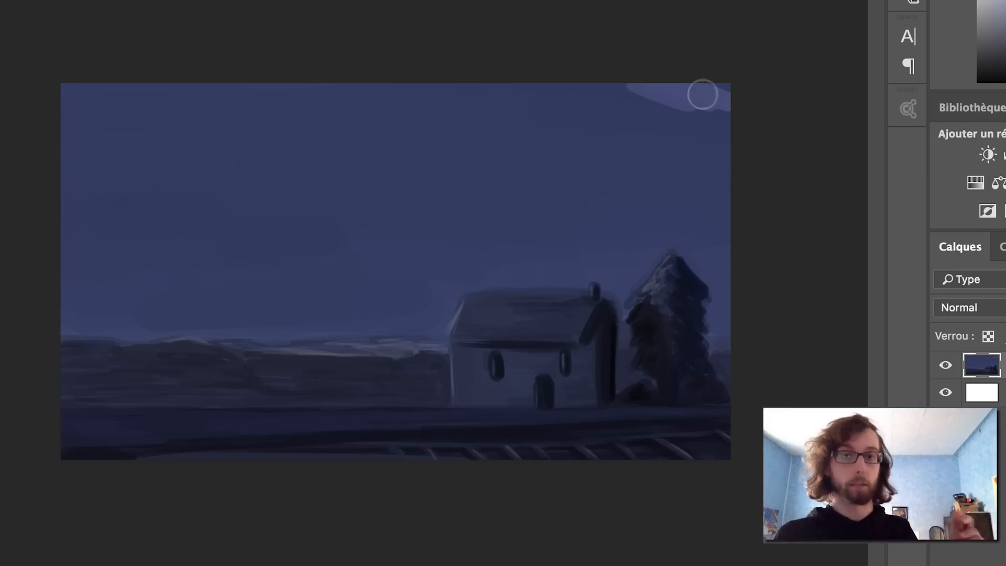
{"action": "mouse_move", "coordinate": [632, 126]}
{"action": "left_mouse_down"}
{"action": "mouse_move", "coordinate": [674, 129]}
{"action": "mouse_move", "coordinate": [632, 109]}
{"action": "mouse_move", "coordinate": [669, 99]}
{"action": "left_mouse_up"}
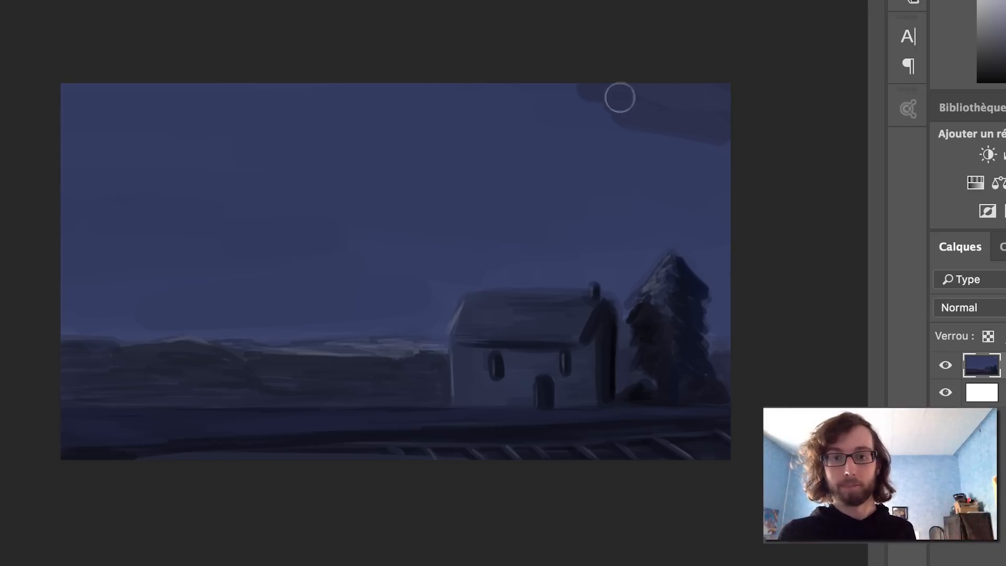
{"action": "mouse_move", "coordinate": [725, 147]}
{"action": "left_mouse_down"}
{"action": "mouse_move", "coordinate": [741, 178]}
{"action": "mouse_move", "coordinate": [690, 121]}
{"action": "mouse_move", "coordinate": [524, 138]}
{"action": "left_mouse_up"}
{"action": "mouse_move", "coordinate": [741, 198]}
{"action": "left_mouse_down"}
{"action": "mouse_move", "coordinate": [703, 213]}
{"action": "mouse_move", "coordinate": [659, 211]}
{"action": "mouse_move", "coordinate": [665, 222]}
{"action": "mouse_move", "coordinate": [720, 221]}
{"action": "mouse_move", "coordinate": [734, 265]}
{"action": "mouse_move", "coordinate": [712, 262]}
{"action": "mouse_move", "coordinate": [725, 290]}
{"action": "mouse_move", "coordinate": [711, 289]}
{"action": "left_mouse_up"}
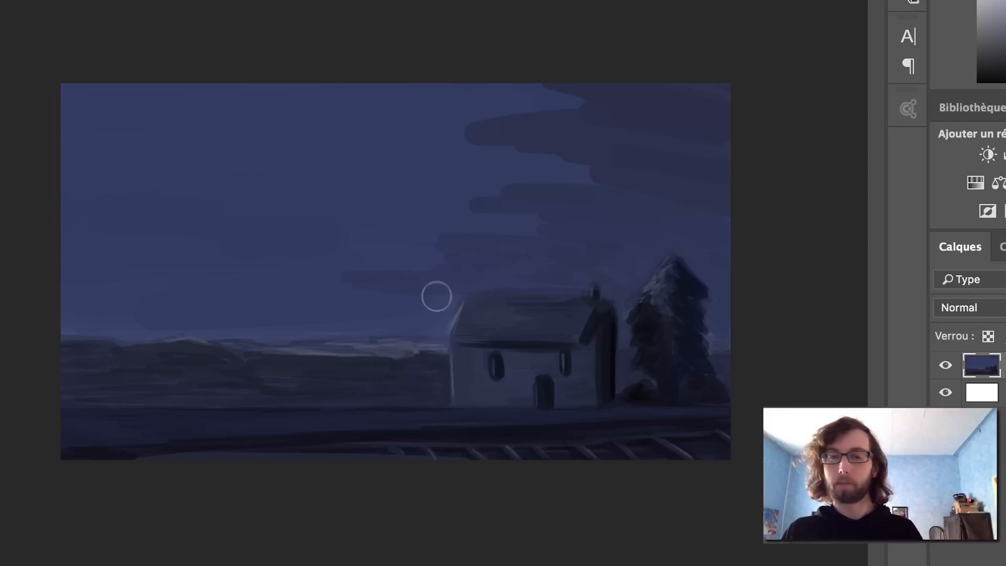
{"action": "mouse_move", "coordinate": [419, 309]}
{"action": "left_mouse_down"}
{"action": "mouse_move", "coordinate": [346, 323]}
{"action": "mouse_move", "coordinate": [363, 337]}
{"action": "mouse_move", "coordinate": [404, 322]}
{"action": "mouse_move", "coordinate": [329, 302]}
{"action": "mouse_move", "coordinate": [357, 275]}
{"action": "left_mouse_up"}
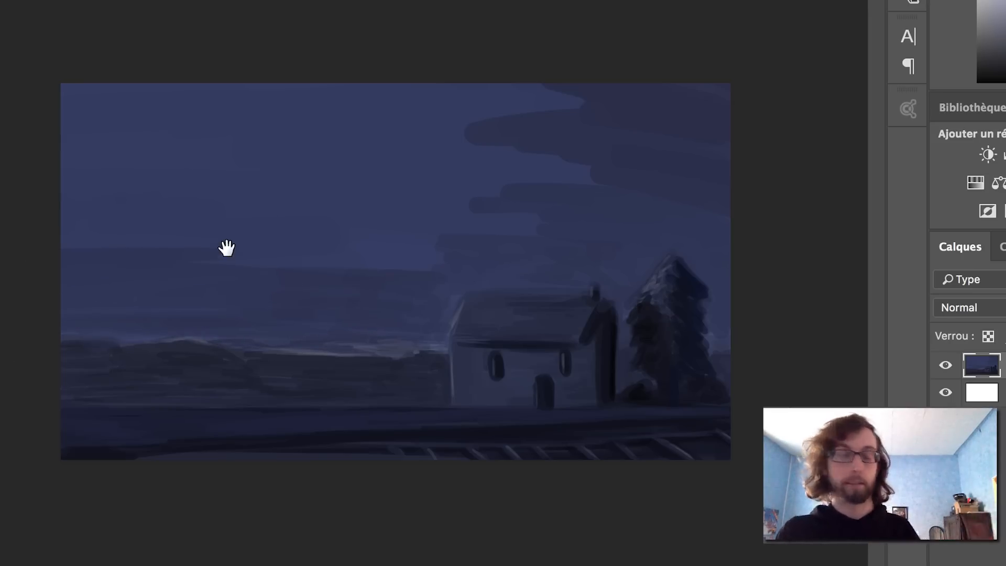
Set the brush size to 168 px and repaint the whole sky in a darker night blue, blending it towards the horizon.
{"action": "right_click", "coordinate": [234, 230]}
{"action": "left_click_drag", "start_coordinate": [409, 277], "coordinate": [454, 277]}
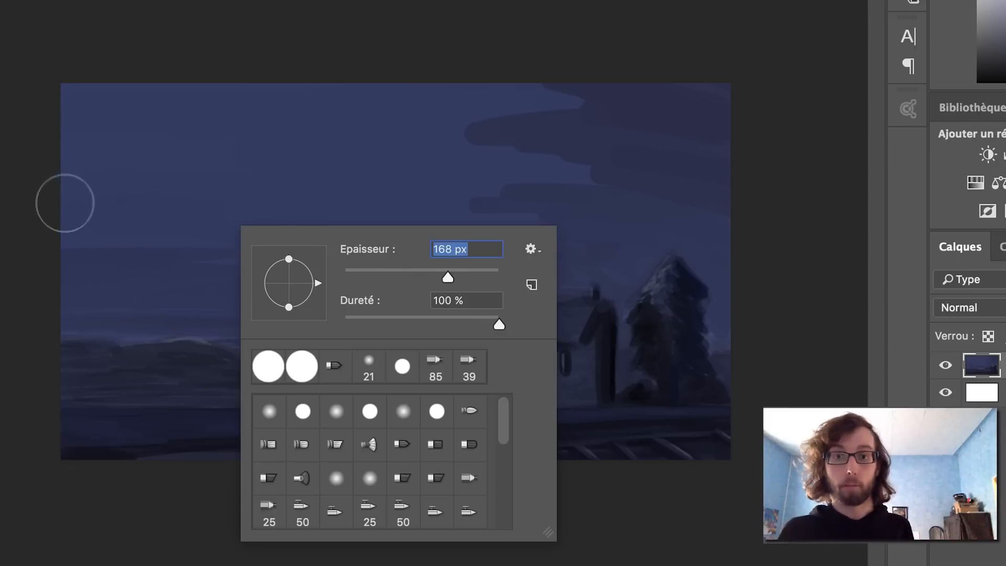
{"action": "left_click", "coordinate": [42, 204]}
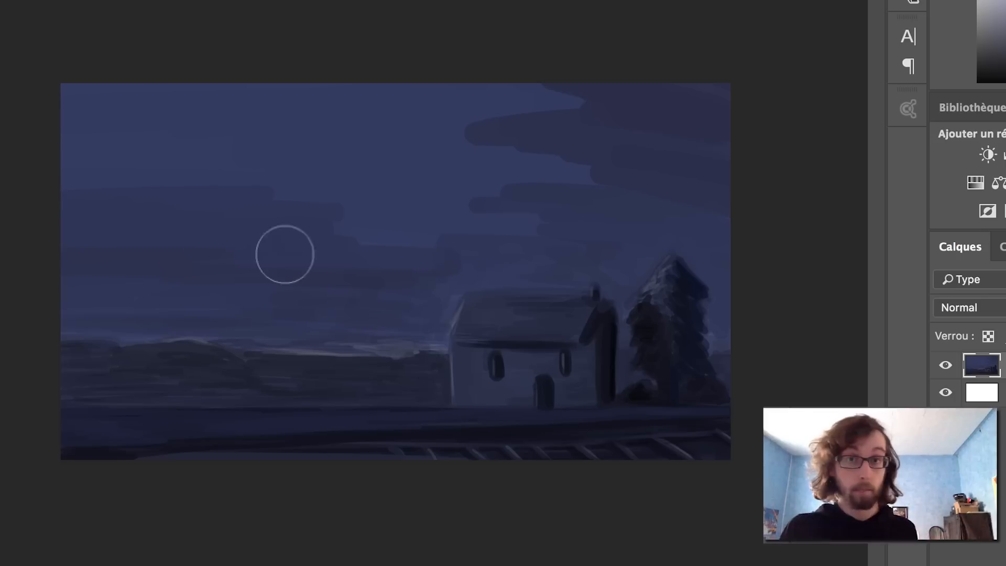
{"action": "mouse_move", "coordinate": [531, 233]}
{"action": "left_mouse_down"}
{"action": "mouse_move", "coordinate": [463, 171]}
{"action": "mouse_move", "coordinate": [603, 160]}
{"action": "mouse_move", "coordinate": [643, 141]}
{"action": "mouse_move", "coordinate": [590, 89]}
{"action": "mouse_move", "coordinate": [525, 76]}
{"action": "mouse_move", "coordinate": [706, 198]}
{"action": "mouse_move", "coordinate": [743, 258]}
{"action": "mouse_move", "coordinate": [598, 228]}
{"action": "mouse_move", "coordinate": [625, 246]}
{"action": "mouse_move", "coordinate": [586, 265]}
{"action": "mouse_move", "coordinate": [639, 271]}
{"action": "left_mouse_up"}
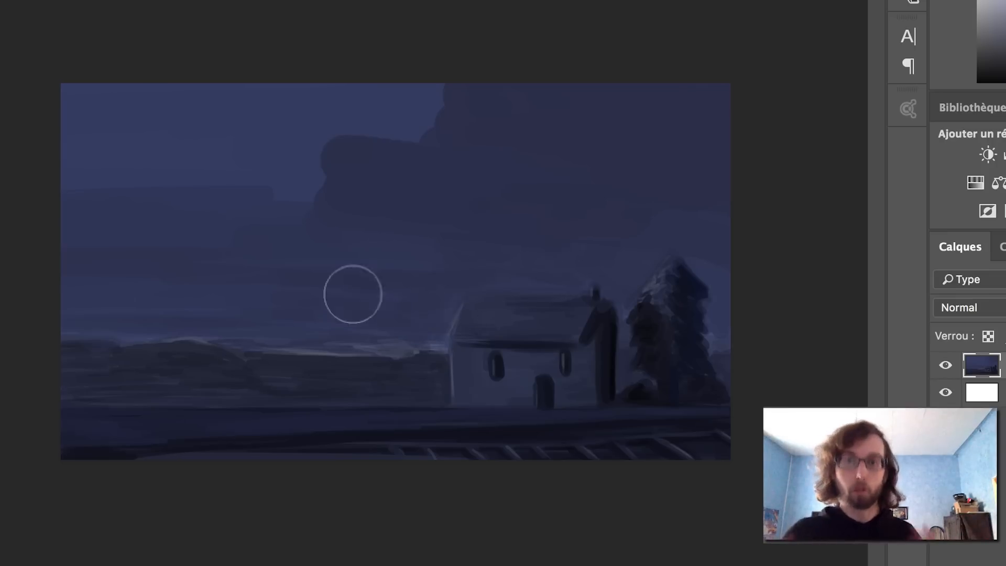
{"action": "mouse_move", "coordinate": [292, 216]}
{"action": "left_mouse_down"}
{"action": "mouse_move", "coordinate": [68, 139]}
{"action": "mouse_move", "coordinate": [117, 101]}
{"action": "mouse_move", "coordinate": [137, 105]}
{"action": "left_mouse_up"}
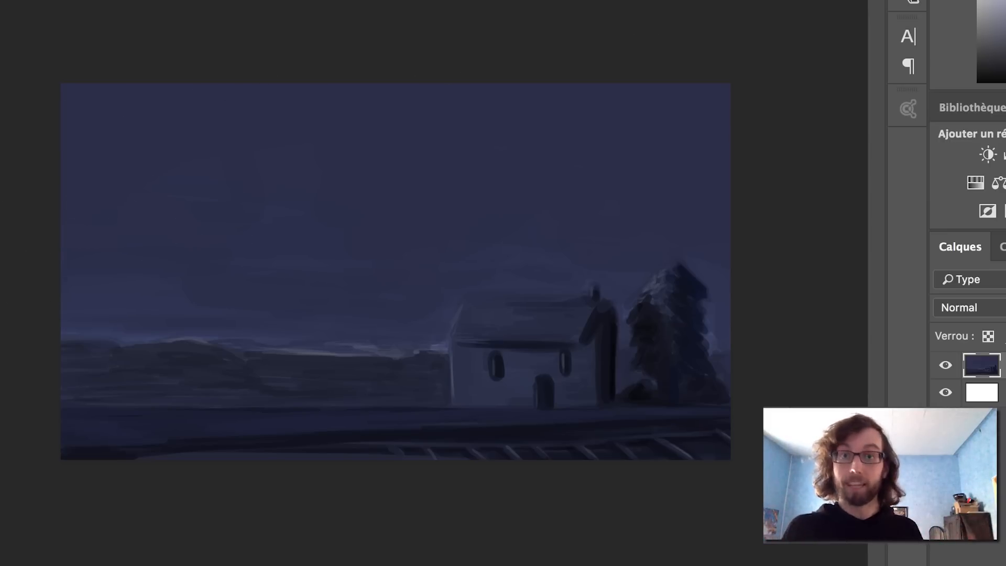
Reduce the brush size to 41 px and darken the distant hills beside the house.
{"action": "right_click", "coordinate": [456, 248]}
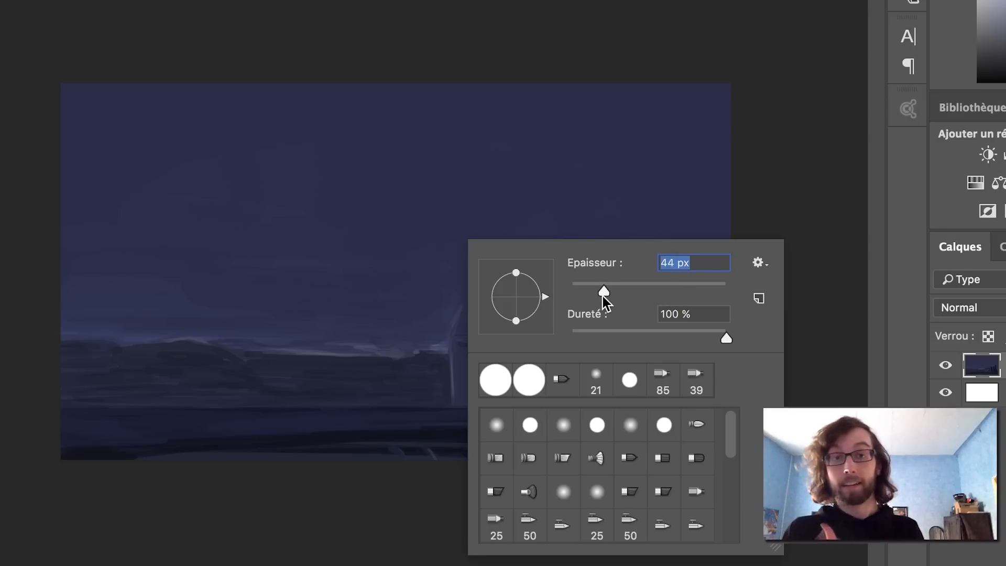
{"action": "left_click", "coordinate": [343, 385]}
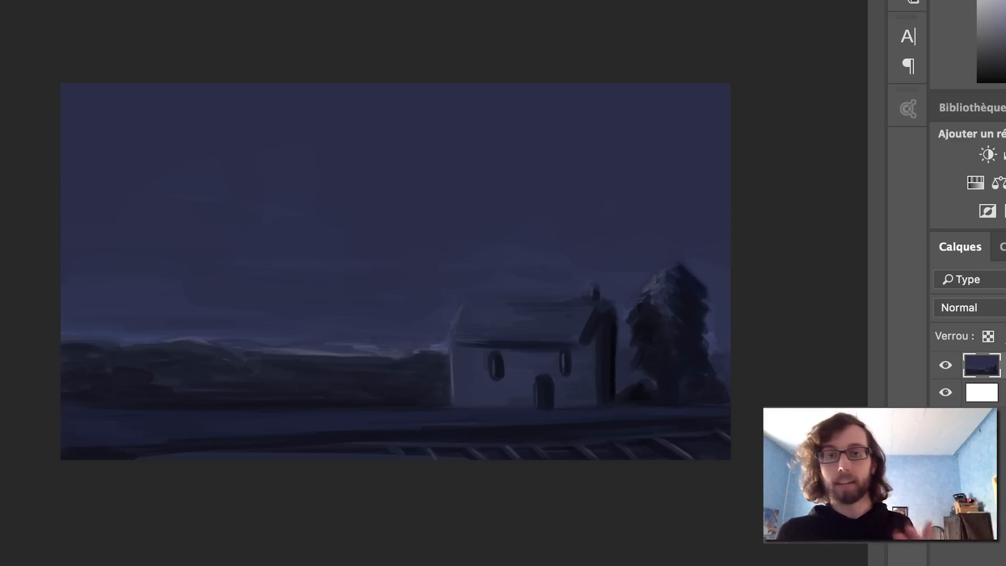
Set the brush size to 27 px and paint pale highlights on the house's left wall and roof edge and the fir's lit side.
{"action": "right_click", "coordinate": [509, 234]}
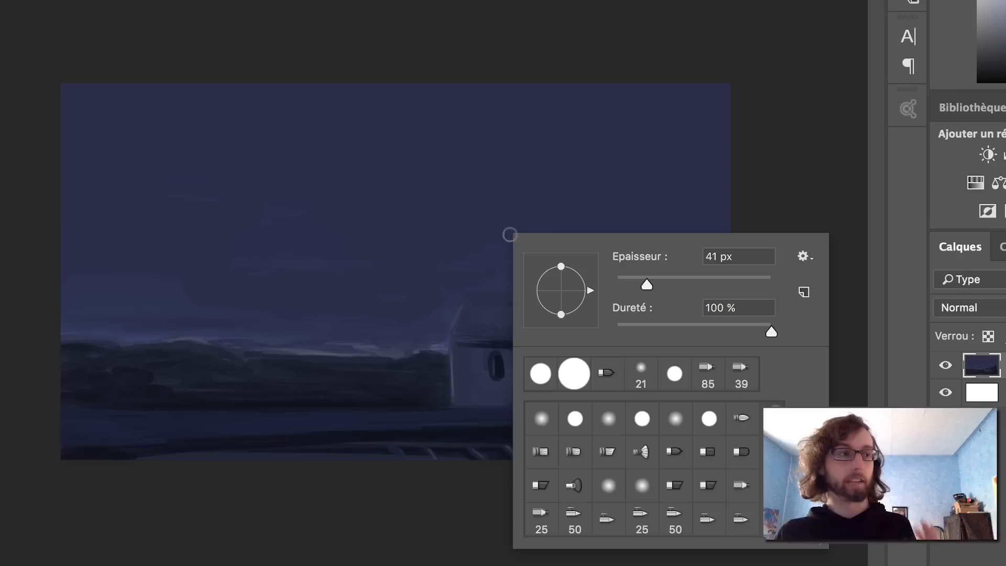
{"action": "left_click_drag", "start_coordinate": [646, 285], "coordinate": [638, 283]}
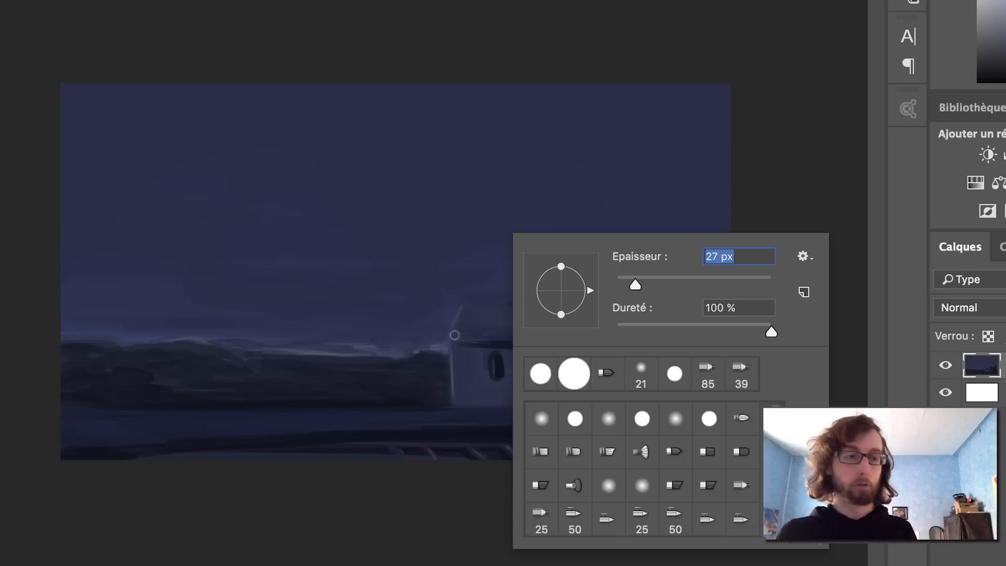
{"action": "left_click", "coordinate": [454, 335]}
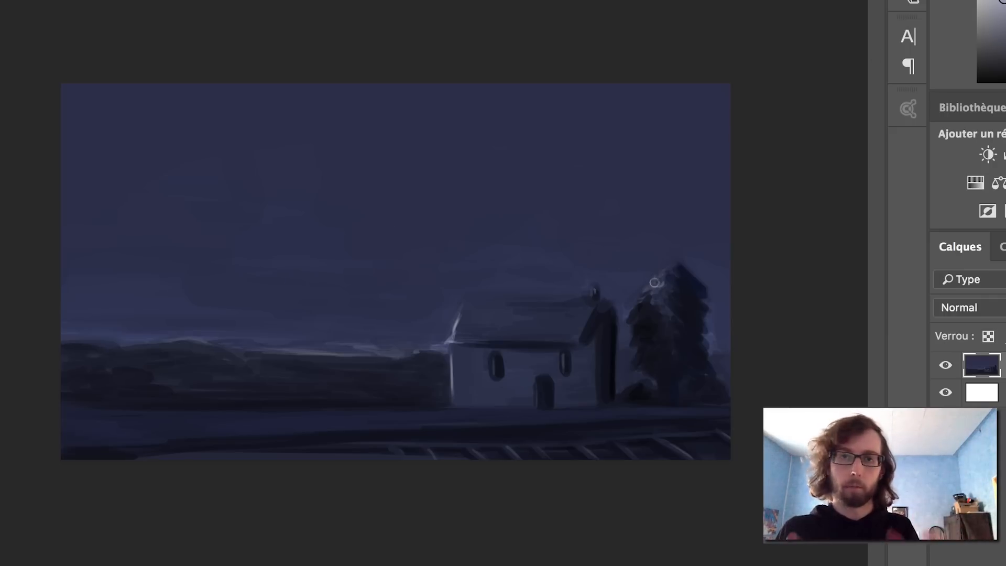
{"action": "mouse_move", "coordinate": [658, 279]}
{"action": "left_mouse_down"}
{"action": "mouse_move", "coordinate": [671, 279]}
{"action": "mouse_move", "coordinate": [651, 291]}
{"action": "left_mouse_up"}
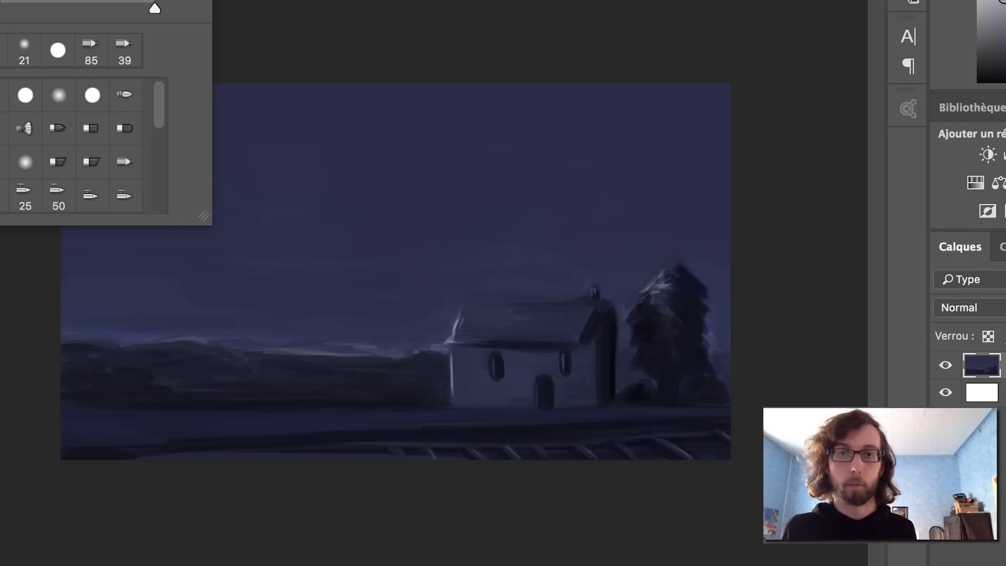
Dot the first few stars in the sky above the house and fir tree with a tiny pale brush.
{"action": "left_click", "coordinate": [134, 309]}
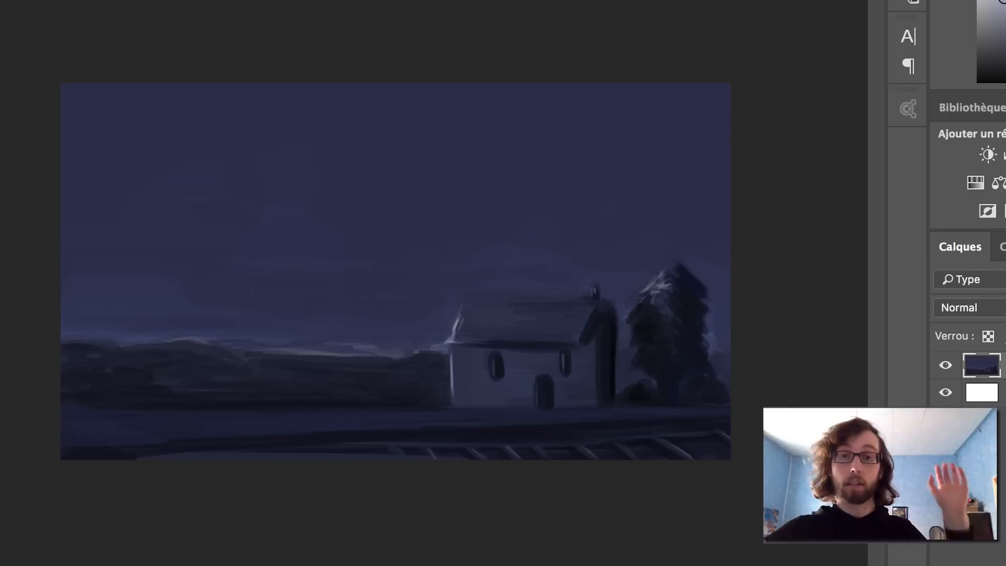
{"action": "left_click", "coordinate": [1, 1]}
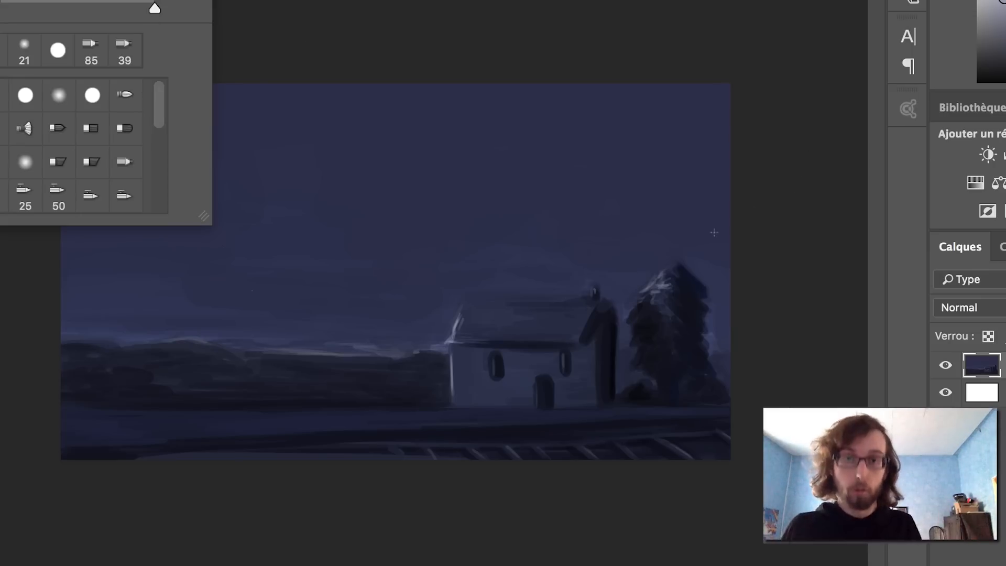
{"action": "left_click", "coordinate": [695, 214]}
{"action": "left_click", "coordinate": [707, 189]}
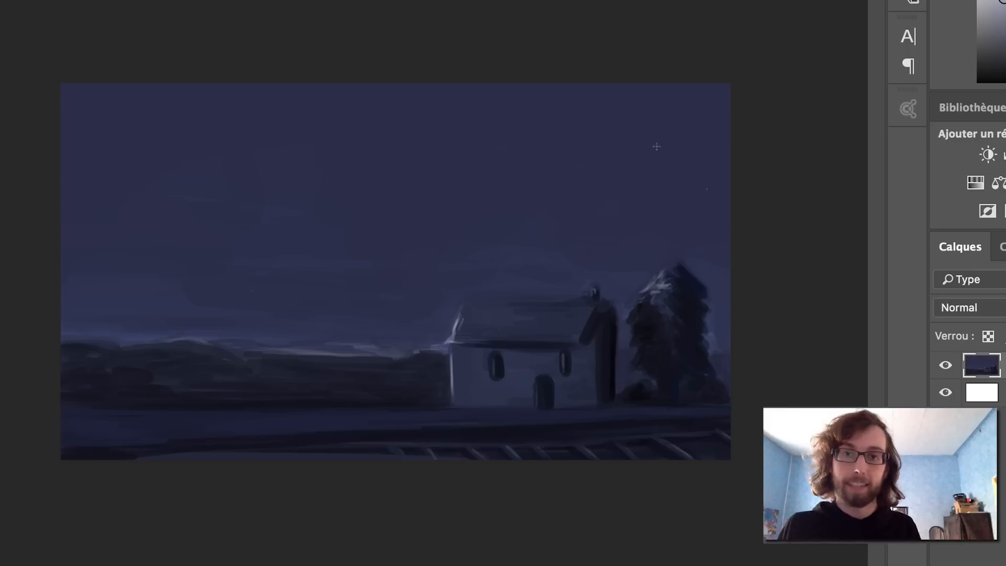
{"action": "left_click", "coordinate": [611, 207]}
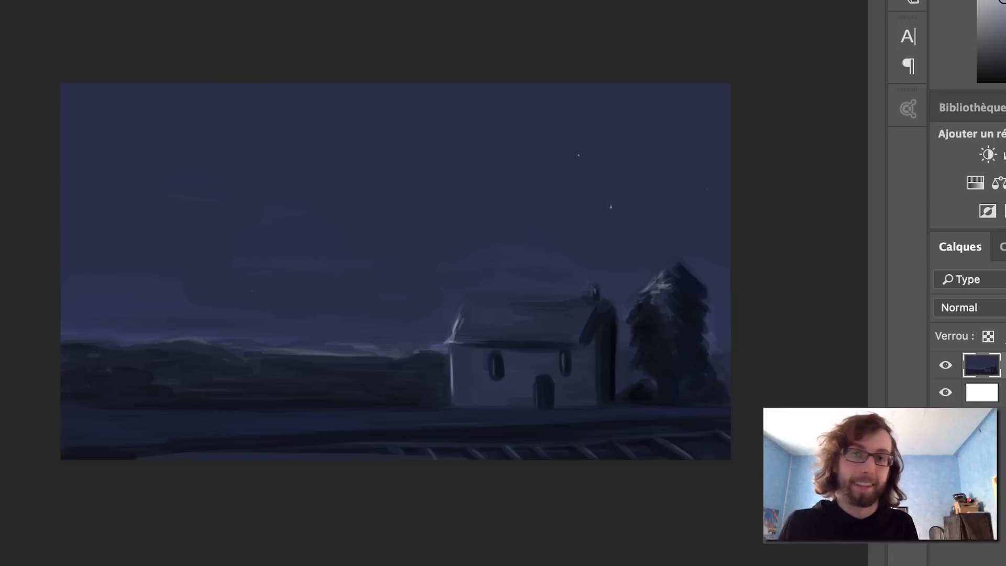
Adjust the small brush's size and scatter more pale stars across the whole sky, down to the hills.
{"action": "left_click", "coordinate": [1, 1]}
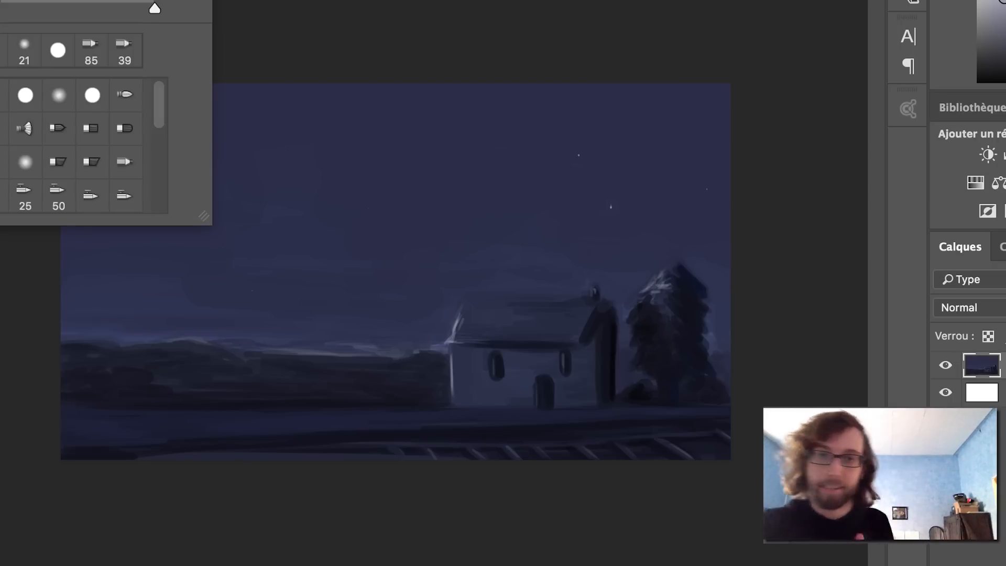
{"action": "left_click", "coordinate": [361, 159]}
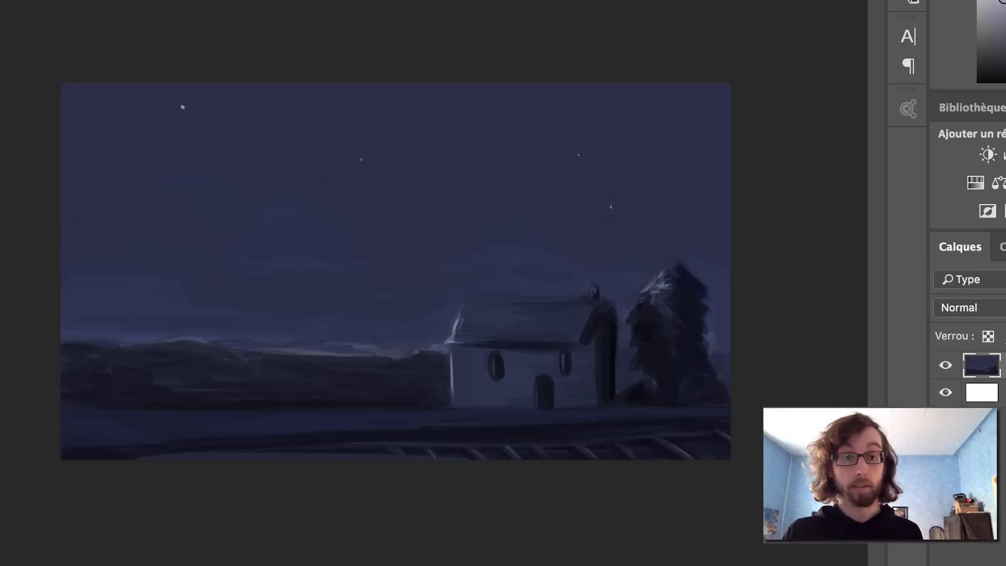
{"action": "left_click", "coordinate": [110, 220]}
{"action": "left_click", "coordinate": [115, 162]}
{"action": "left_click", "coordinate": [172, 207]}
{"action": "left_click", "coordinate": [146, 241]}
{"action": "left_click", "coordinate": [96, 303]}
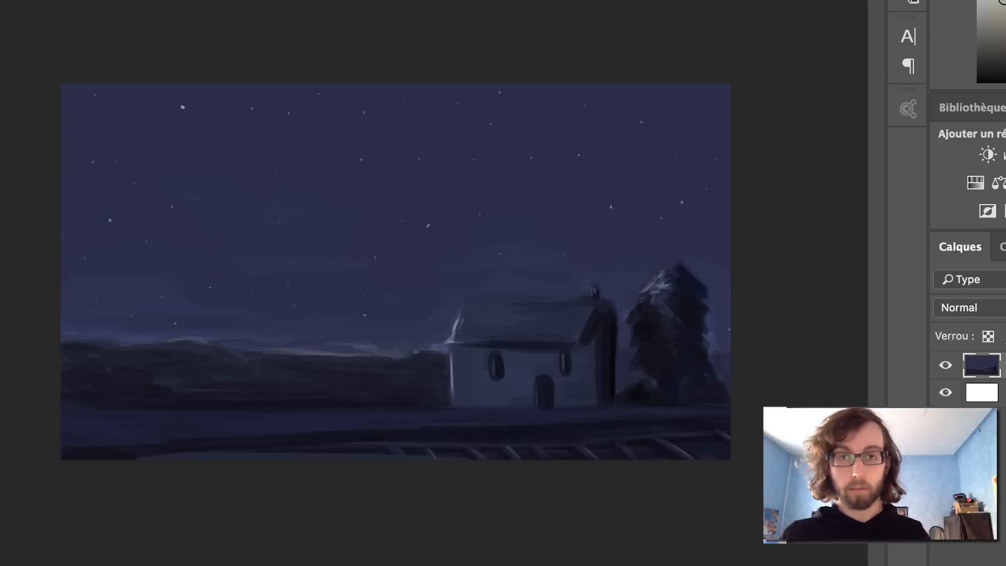
Save the painting in Photoshop format in the creer_et_raconter folder, with layers and maximised compatibility.
{"action": "key", "text": "super+shift+s"}
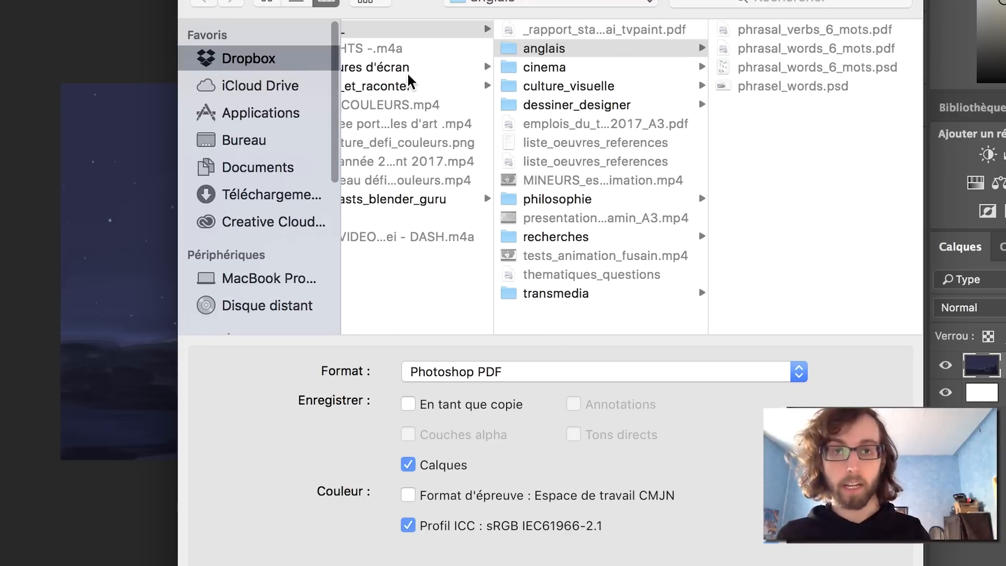
{"action": "scroll", "coordinate": [421, 106], "scroll_direction": "left", "scroll_amount": 2}
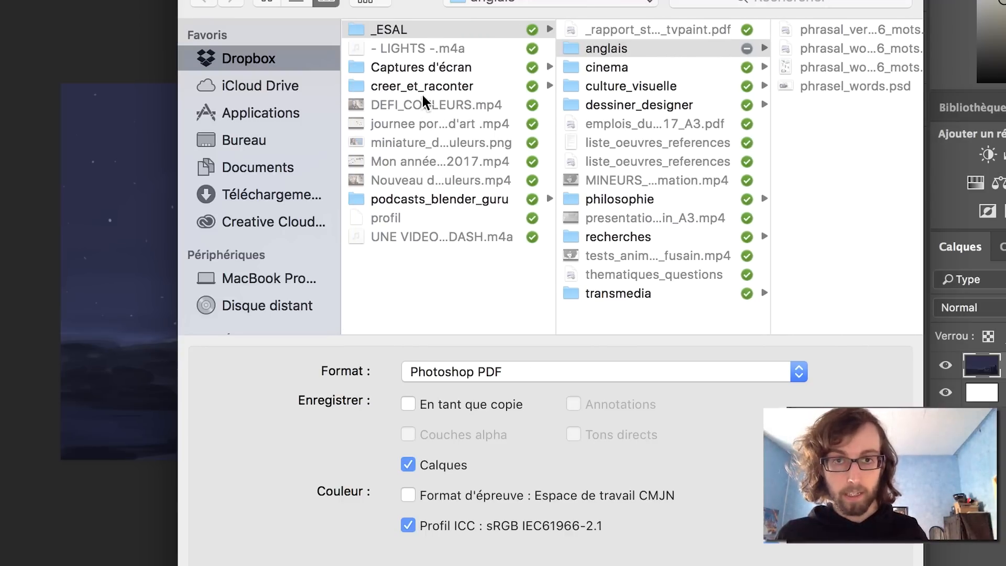
{"action": "left_click", "coordinate": [422, 87]}
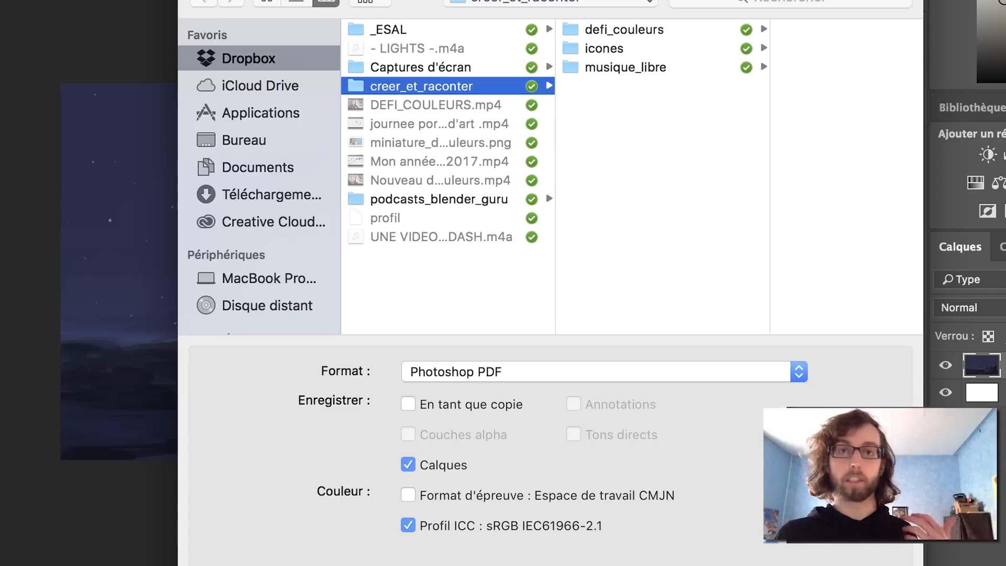
{"action": "left_click", "coordinate": [554, 369]}
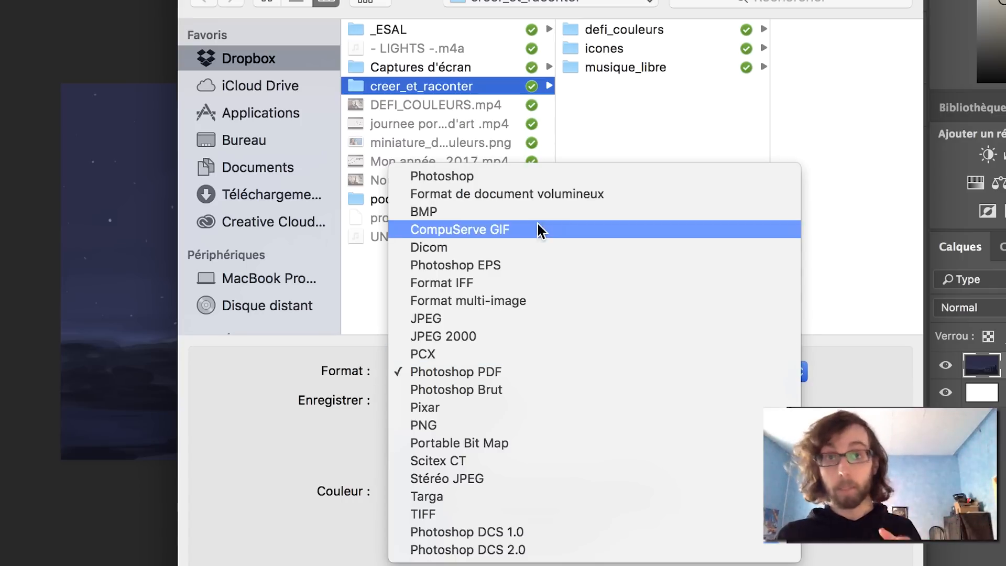
{"action": "left_click", "coordinate": [526, 177]}
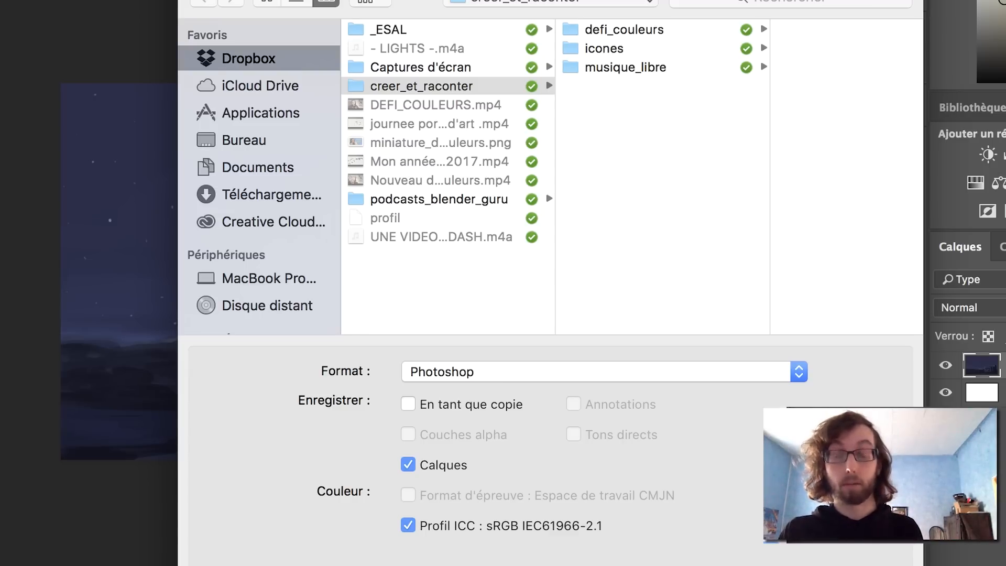
{"action": "key", "text": "Return"}
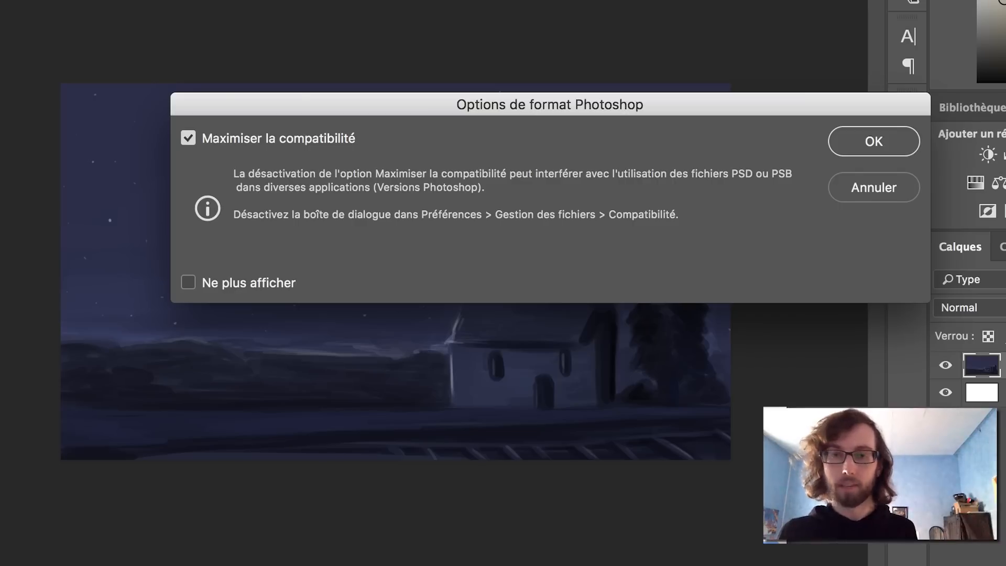
{"action": "left_click", "coordinate": [864, 142]}
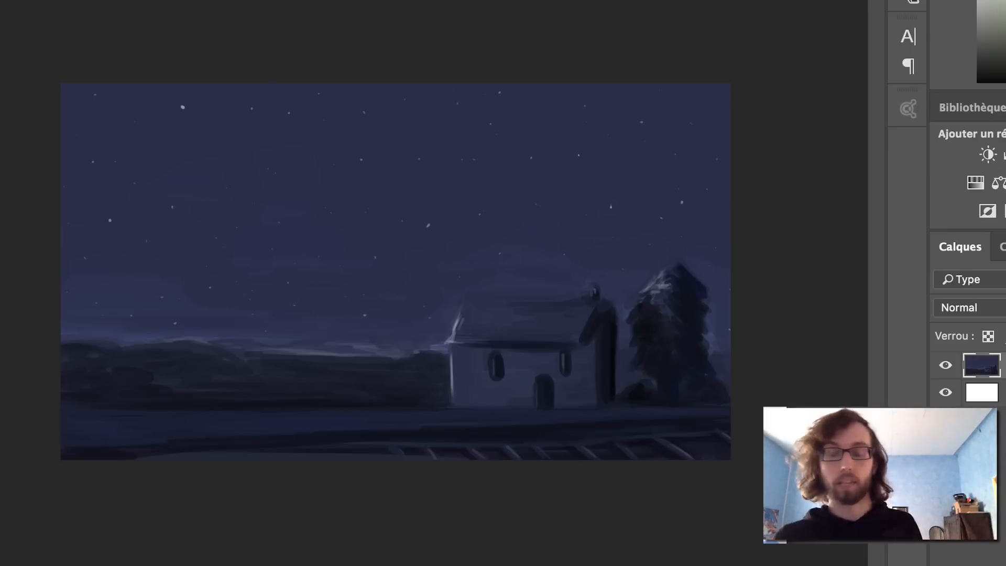
Set the brush size to 27 px and paint a pale yellowish highlight along the house's left roof edge.
{"action": "right_click", "coordinate": [418, 223]}
{"action": "left_click_drag", "start_coordinate": [524, 268], "coordinate": [538, 270]}
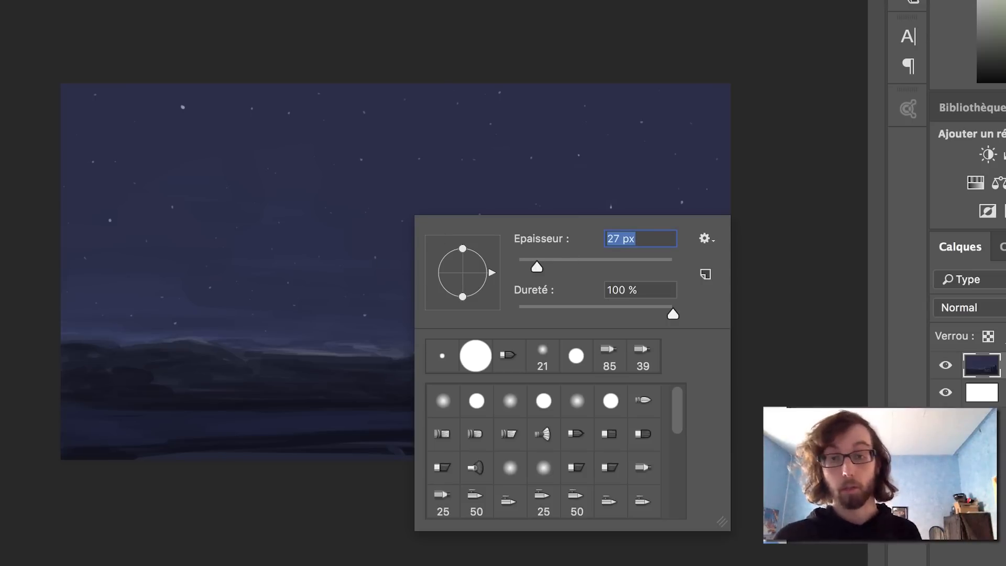
{"action": "left_click", "coordinate": [548, 203]}
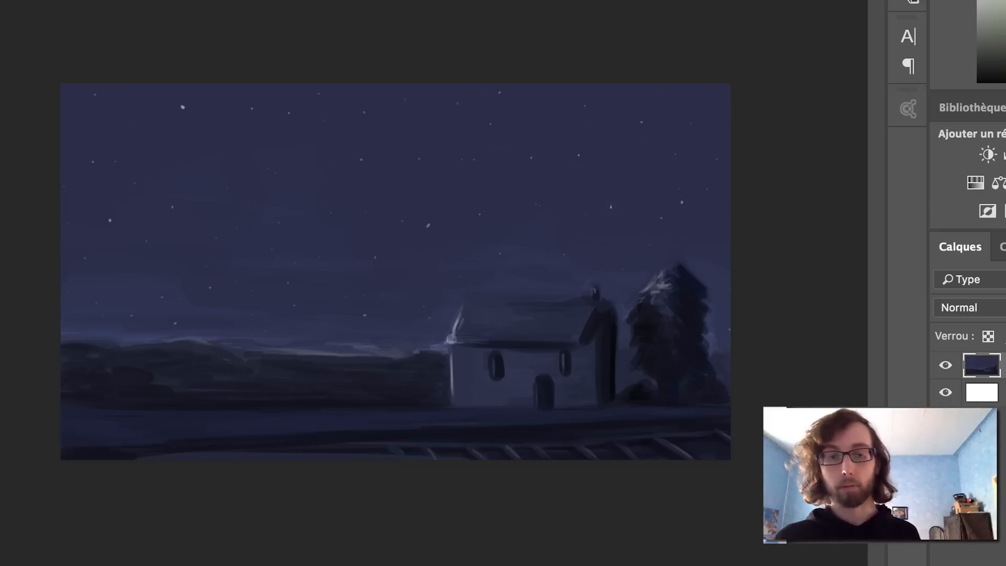
{"action": "left_click_drag", "start_coordinate": [466, 304], "coordinate": [453, 335]}
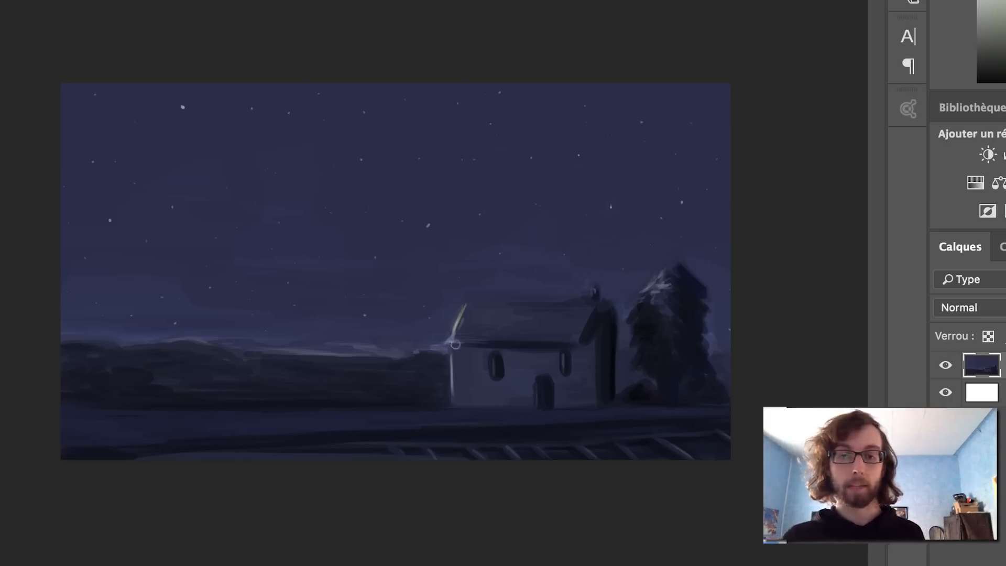
Paint yellow-green light on the roof's left edge and lower slope, and tint the house's front wall with a larger brush.
{"action": "left_click_drag", "start_coordinate": [470, 333], "coordinate": [455, 338]}
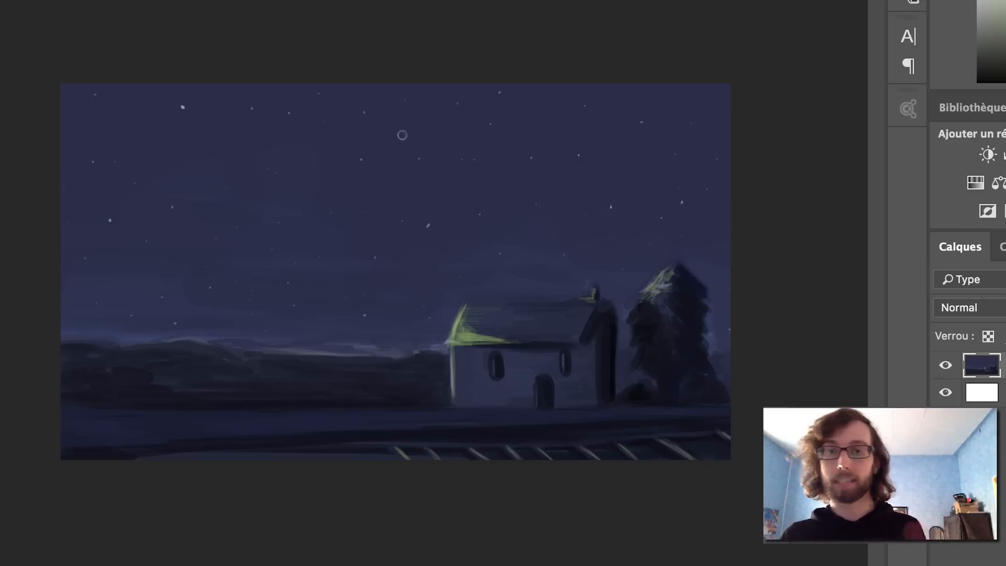
{"action": "right_click", "coordinate": [408, 271]}
{"action": "left_click_drag", "start_coordinate": [551, 321], "coordinate": [583, 322]}
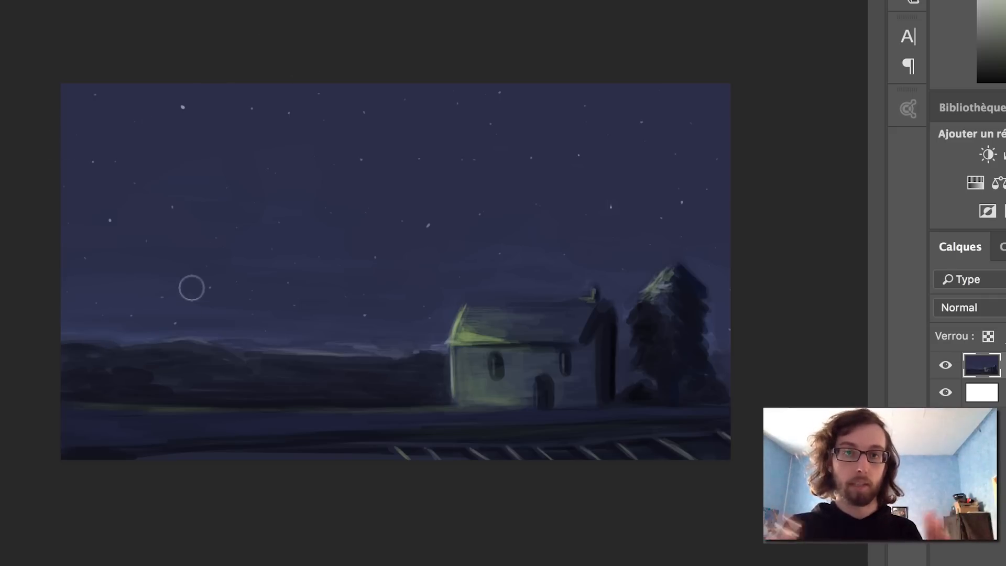
Glaze a faint green glow over the left sky with a 160 px brush and intensify it around the left-hand hills at 60 px.
{"action": "right_click", "coordinate": [209, 285]}
{"action": "mouse_move", "coordinate": [367, 333]}
{"action": "left_mouse_down"}
{"action": "mouse_move", "coordinate": [451, 333]}
{"action": "mouse_move", "coordinate": [393, 333]}
{"action": "mouse_move", "coordinate": [408, 332]}
{"action": "left_mouse_up"}
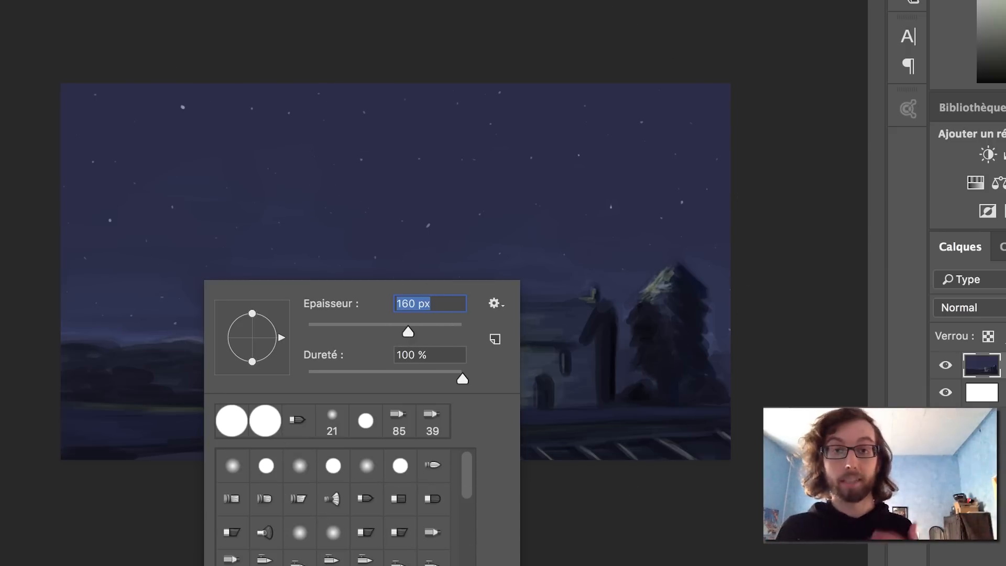
{"action": "key", "text": "Return"}
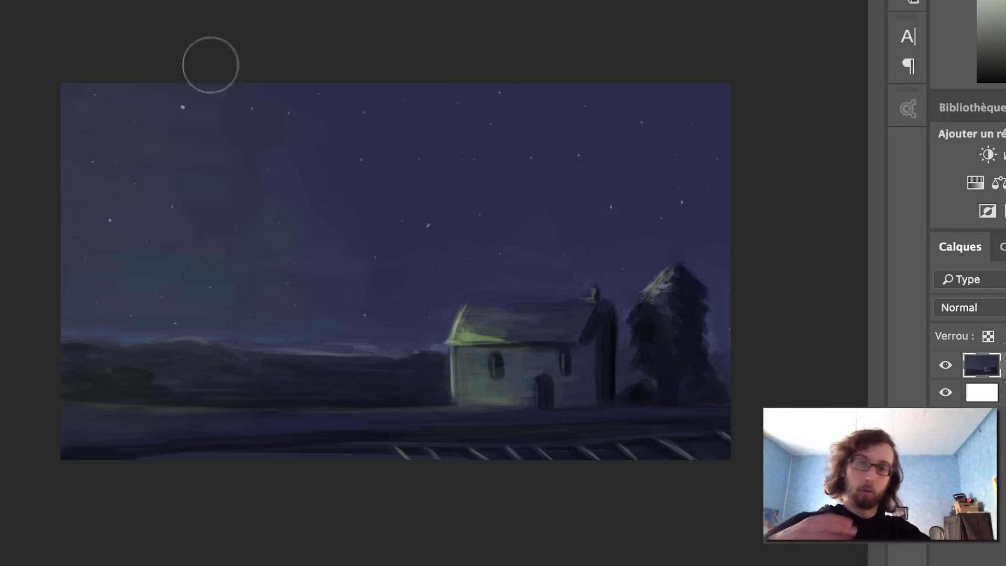
{"action": "right_click", "coordinate": [250, 287]}
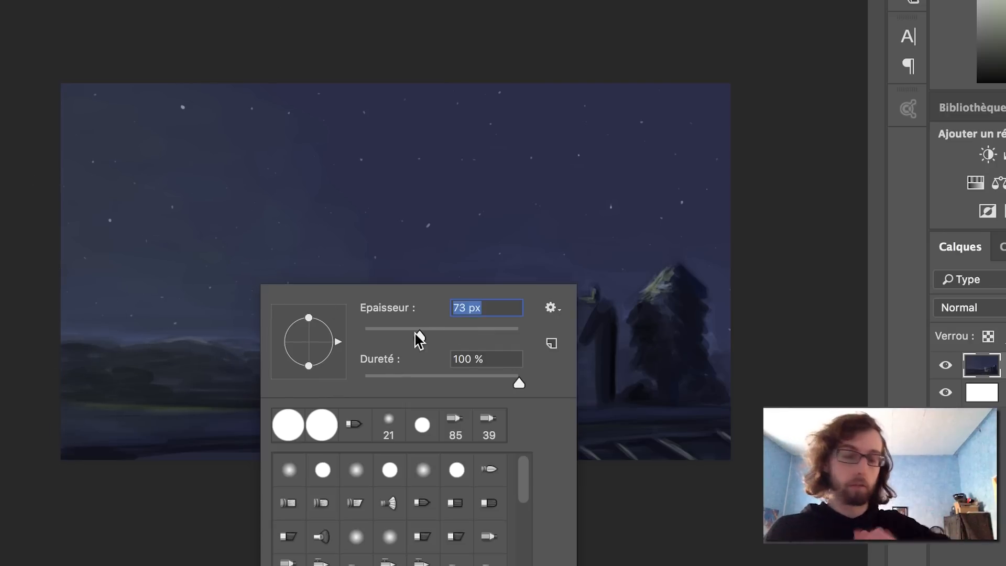
{"action": "key", "text": "Return"}
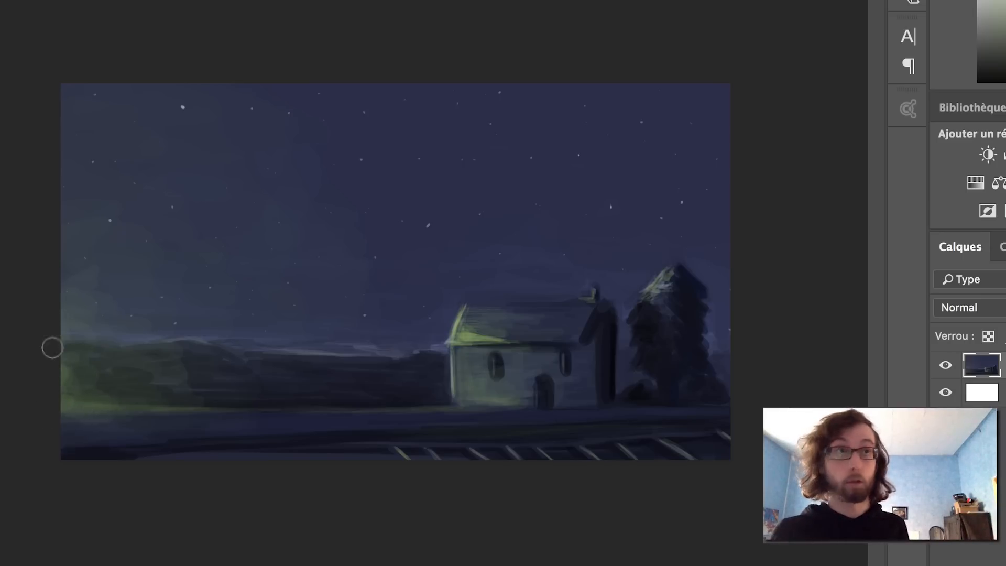
Reduce the brush to 27 px, then 16 px in white at 60 % opacity, and brighten the house's left edges.
{"action": "right_click", "coordinate": [406, 367]}
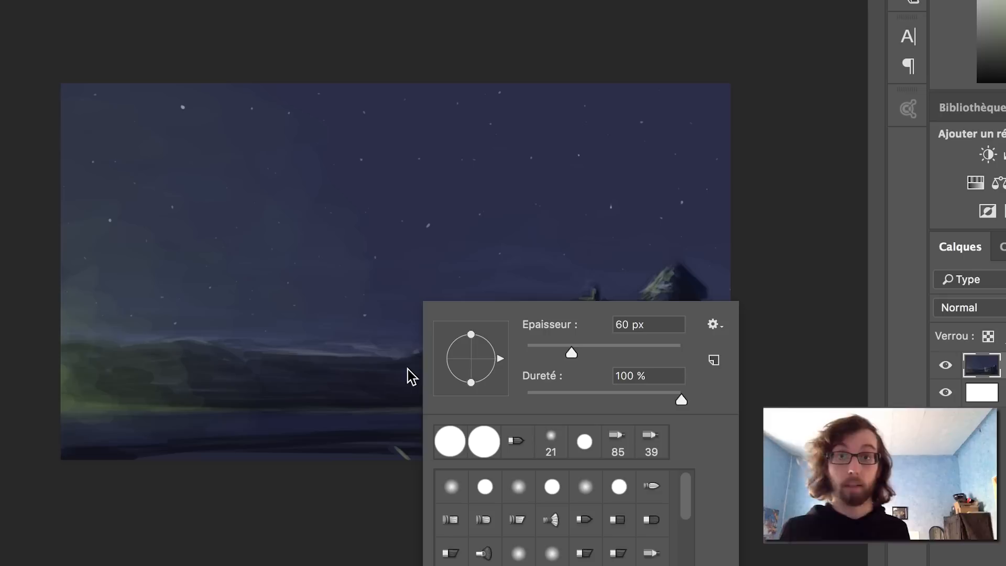
{"action": "left_click", "coordinate": [545, 346]}
{"action": "left_click", "coordinate": [375, 513]}
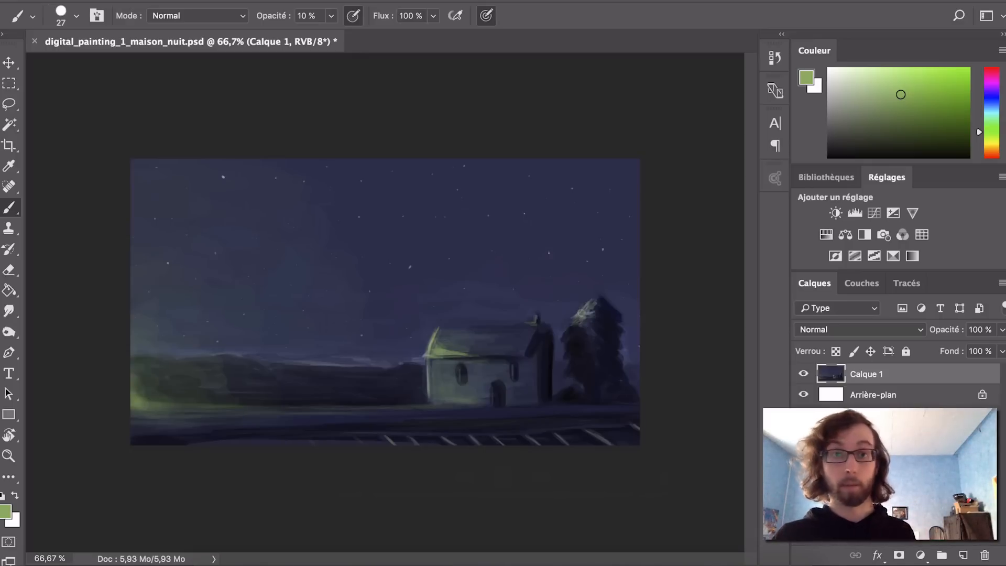
{"action": "mouse_move", "coordinate": [353, 16]}
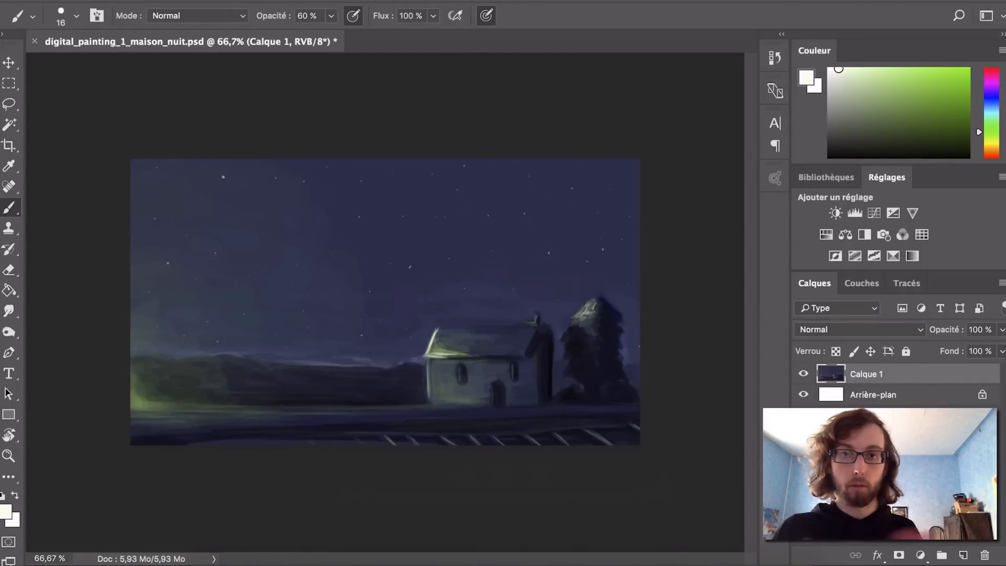
Paint a near-white light source at the painting's left edge and streak pale light horizontally along the ground towards the house.
{"action": "mouse_move", "coordinate": [147, 412]}
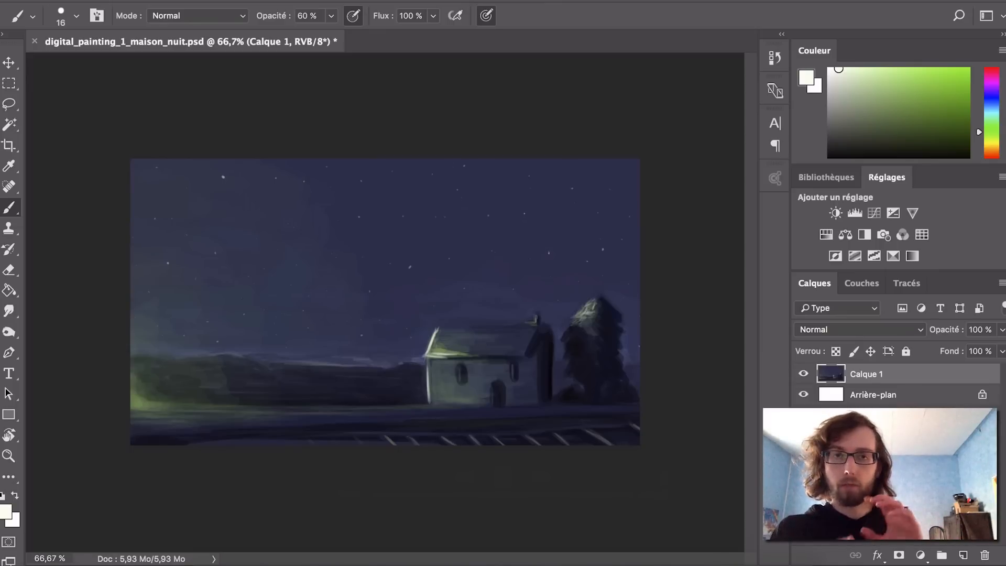
{"action": "mouse_move", "coordinate": [387, 407]}
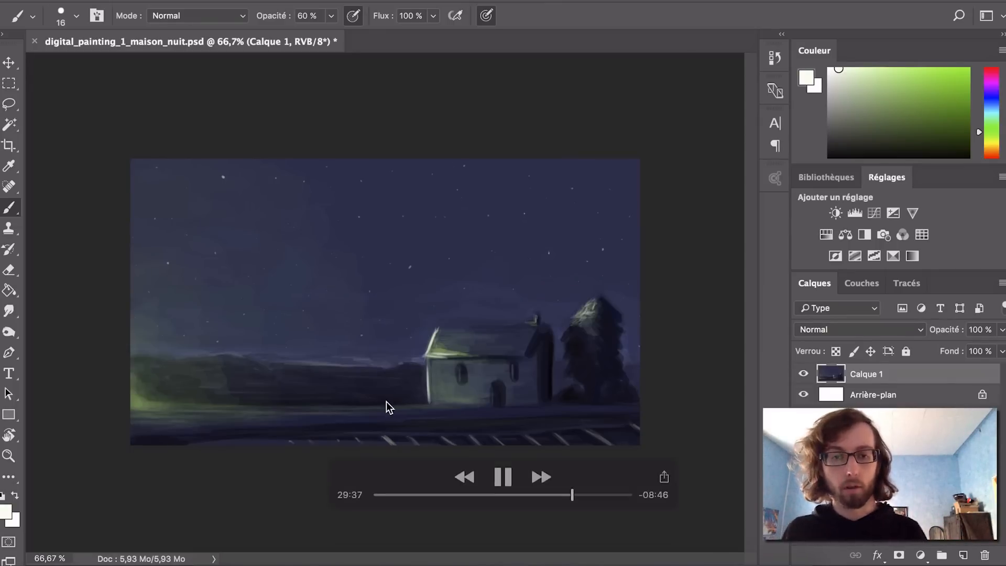
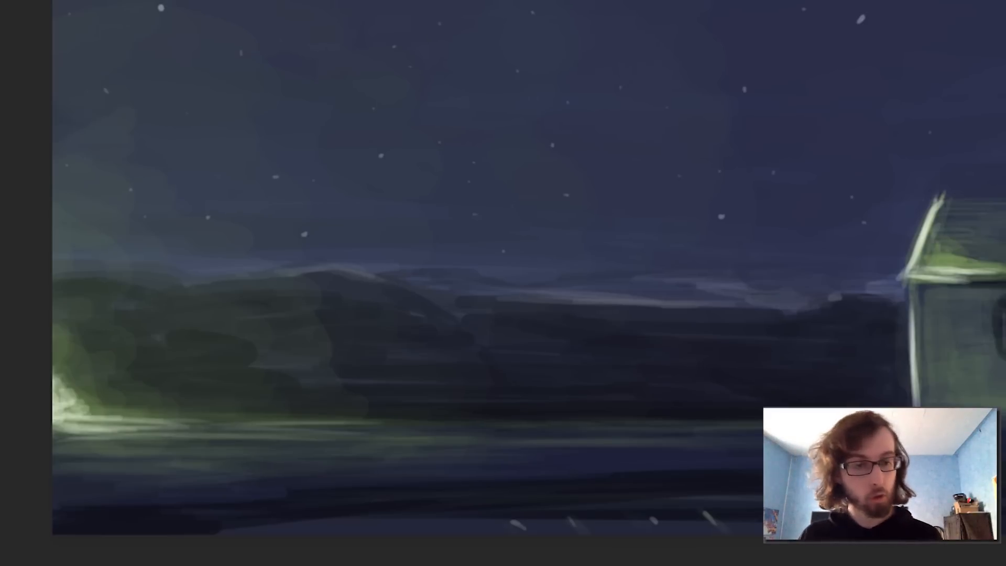
{"action": "left_click_drag", "start_coordinate": [209, 439], "coordinate": [422, 433]}
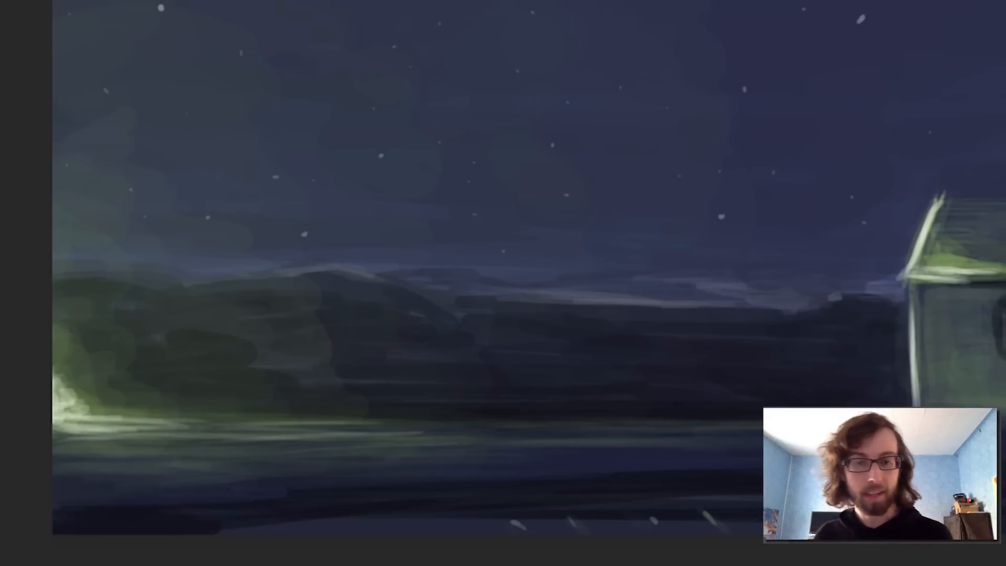
{"action": "left_click_drag", "start_coordinate": [193, 449], "coordinate": [338, 444]}
{"action": "mouse_move", "coordinate": [156, 443]}
{"action": "left_mouse_down"}
{"action": "mouse_move", "coordinate": [184, 442]}
{"action": "mouse_move", "coordinate": [52, 443]}
{"action": "mouse_move", "coordinate": [242, 437]}
{"action": "left_mouse_up"}
{"action": "left_click_drag", "start_coordinate": [63, 454], "coordinate": [273, 451]}
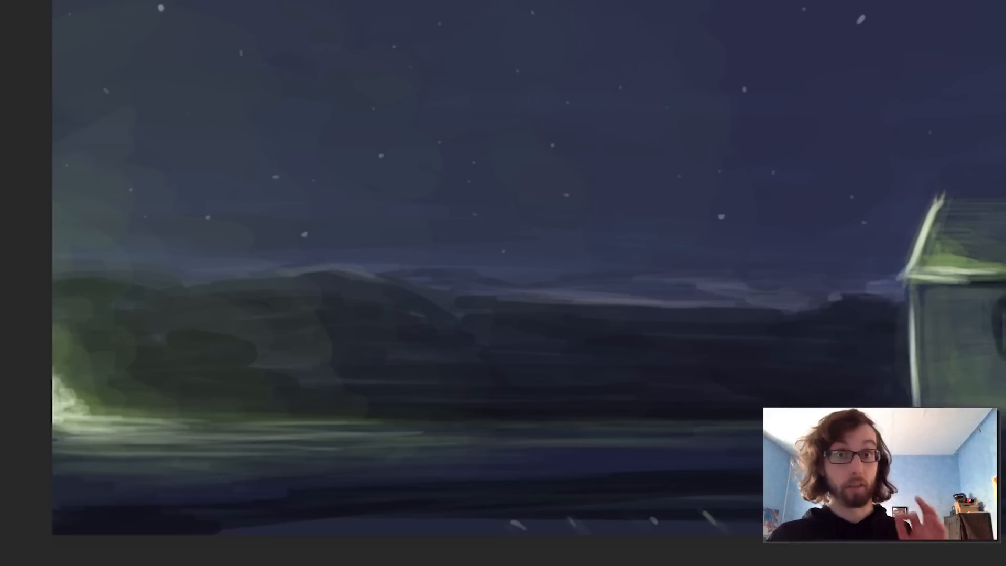
{"action": "left_click_drag", "start_coordinate": [53, 436], "coordinate": [290, 435]}
{"action": "left_click_drag", "start_coordinate": [124, 426], "coordinate": [512, 418]}
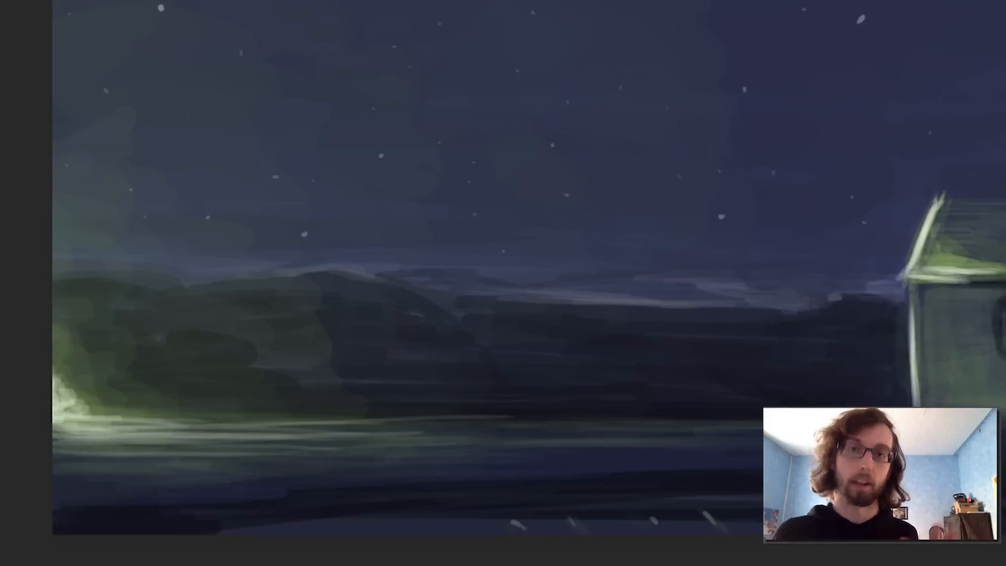
{"action": "left_click_drag", "start_coordinate": [357, 443], "coordinate": [503, 431]}
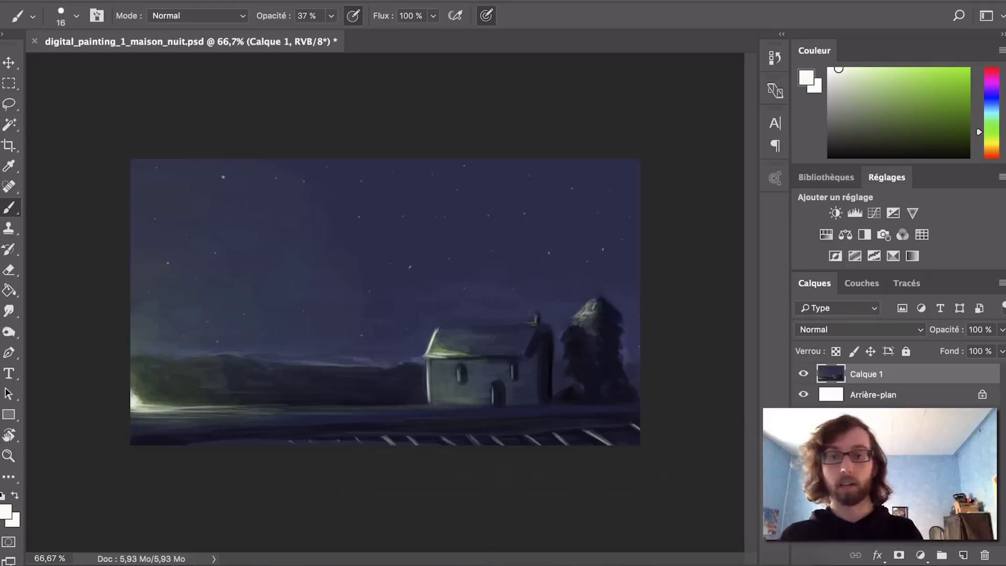
Pick a bluish tone and add fine details to the fir tree and surrounding bushes with a brush starting at 1 px.
{"action": "mouse_move", "coordinate": [606, 87]}
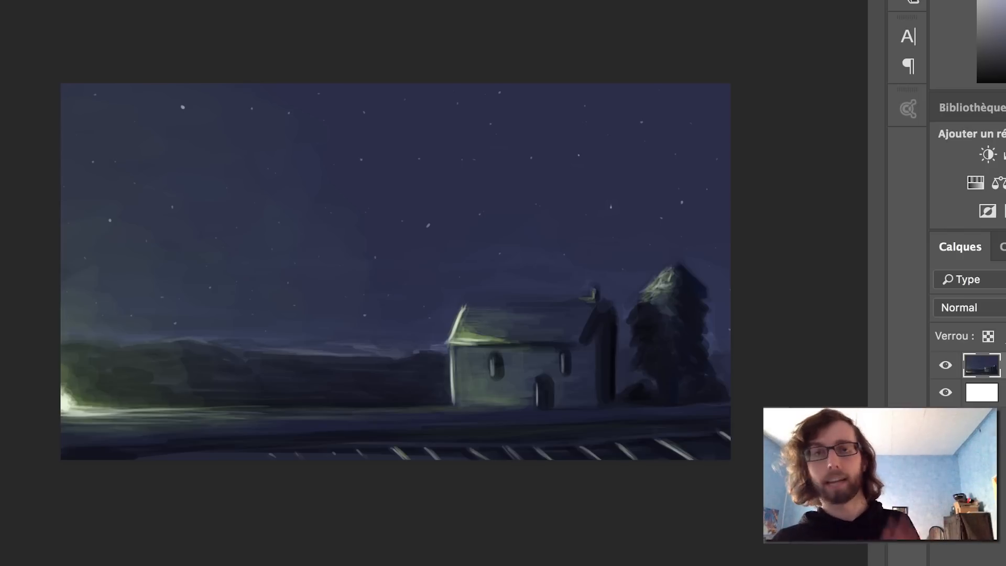
{"action": "mouse_move", "coordinate": [1002, 60]}
{"action": "left_mouse_down"}
{"action": "mouse_move", "coordinate": [994, 41]}
{"action": "mouse_move", "coordinate": [987, 53]}
{"action": "left_mouse_up"}
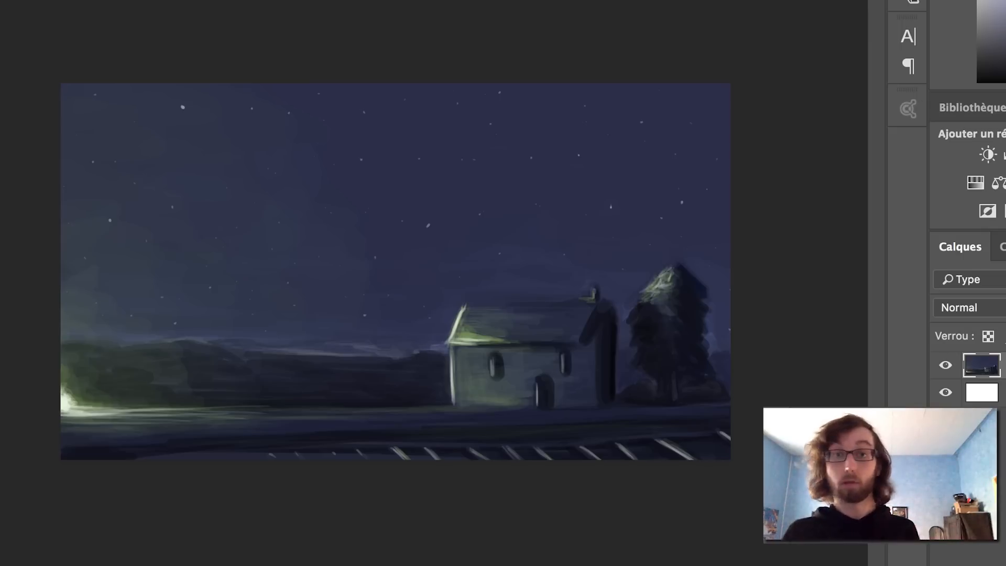
{"action": "right_click", "coordinate": [650, 327]}
{"action": "left_click_drag", "start_coordinate": [777, 353], "coordinate": [764, 352]}
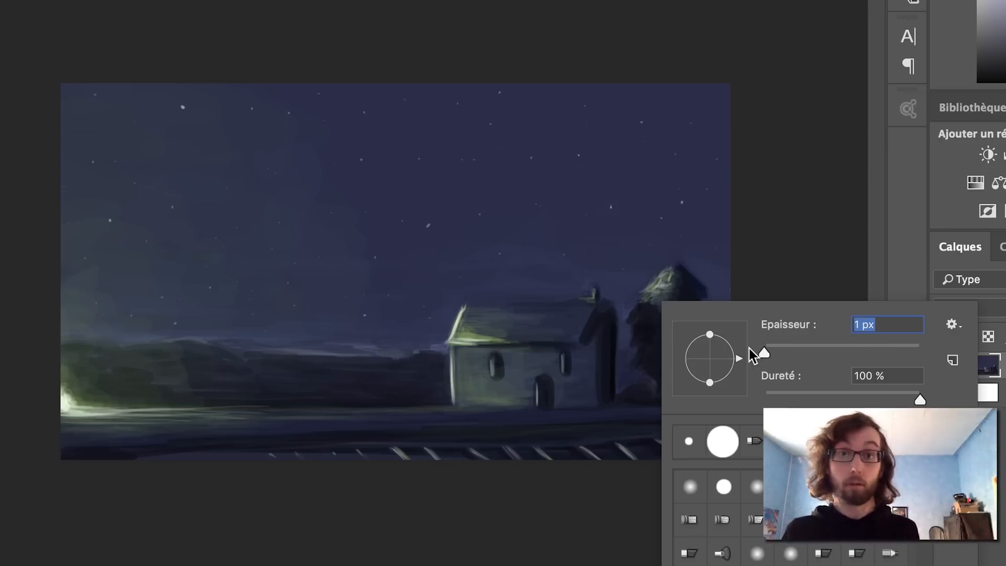
{"action": "left_click", "coordinate": [630, 387]}
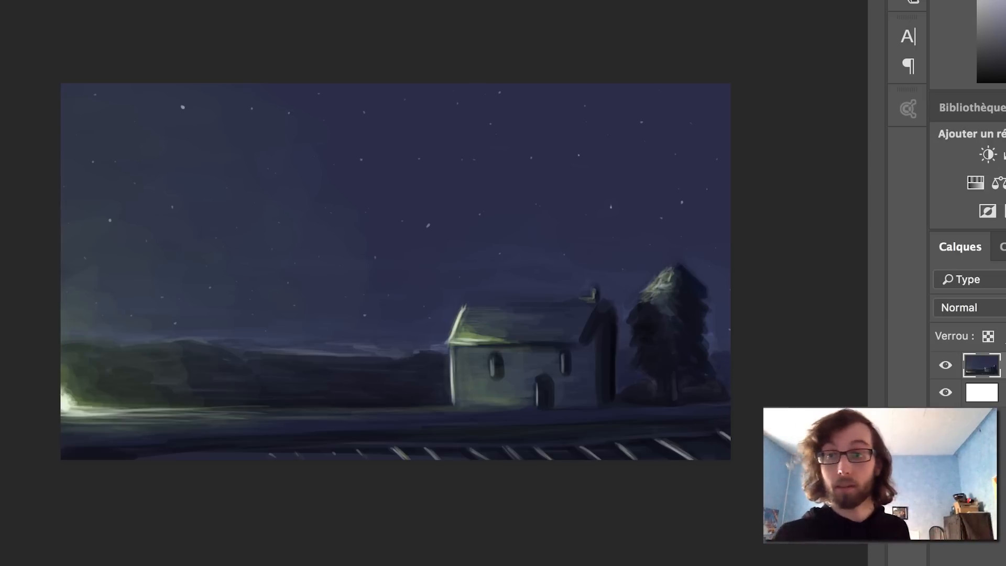
{"action": "right_click", "coordinate": [664, 228]}
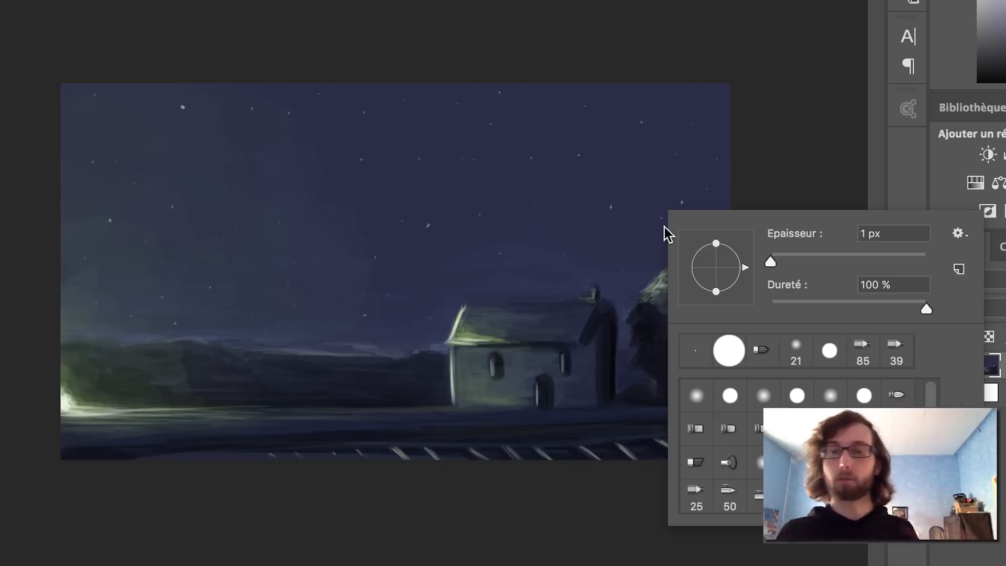
{"action": "left_click_drag", "start_coordinate": [770, 260], "coordinate": [774, 263]}
{"action": "left_click", "coordinate": [618, 340]}
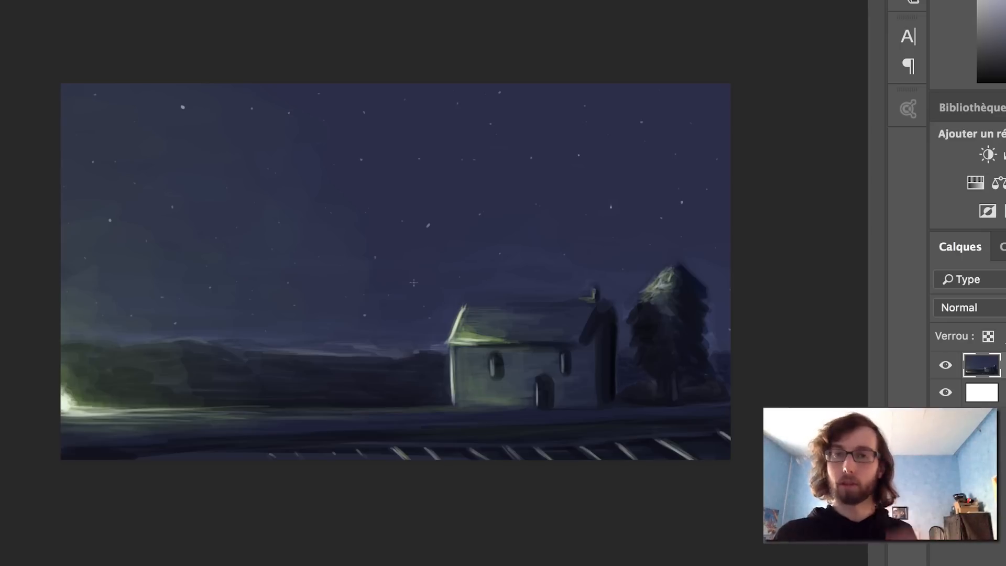
Set the brush to 6 px, then slightly larger, and repaint the distant hills and their ridge in muted dark purplish tones.
{"action": "right_click", "coordinate": [417, 299]}
{"action": "left_click", "coordinate": [532, 349]}
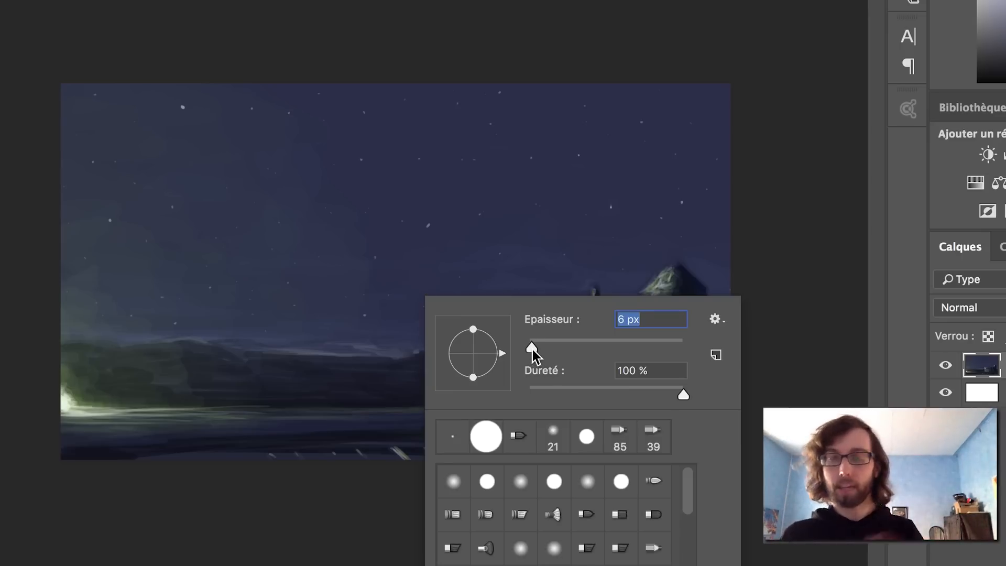
{"action": "key", "text": "Return"}
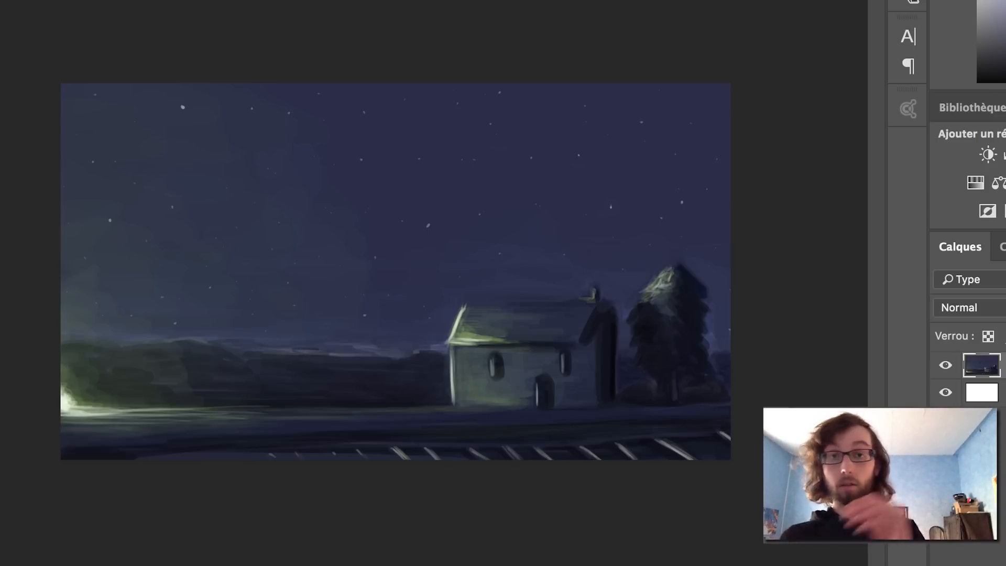
{"action": "right_click", "coordinate": [338, 365]}
{"action": "left_click_drag", "start_coordinate": [449, 353], "coordinate": [457, 352]}
{"action": "key", "text": "Return"}
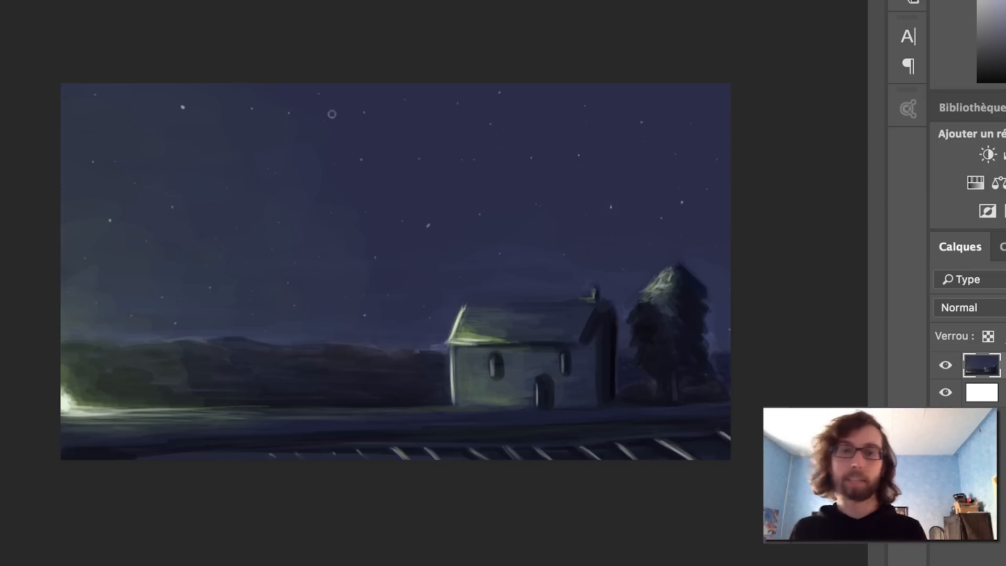
Darken the house's windows, door and right roof edge with a fine brush, and continue the shading in black at 13 px.
{"action": "right_click", "coordinate": [410, 187]}
{"action": "left_click_drag", "start_coordinate": [540, 236], "coordinate": [529, 230]}
{"action": "left_click", "coordinate": [414, 179]}
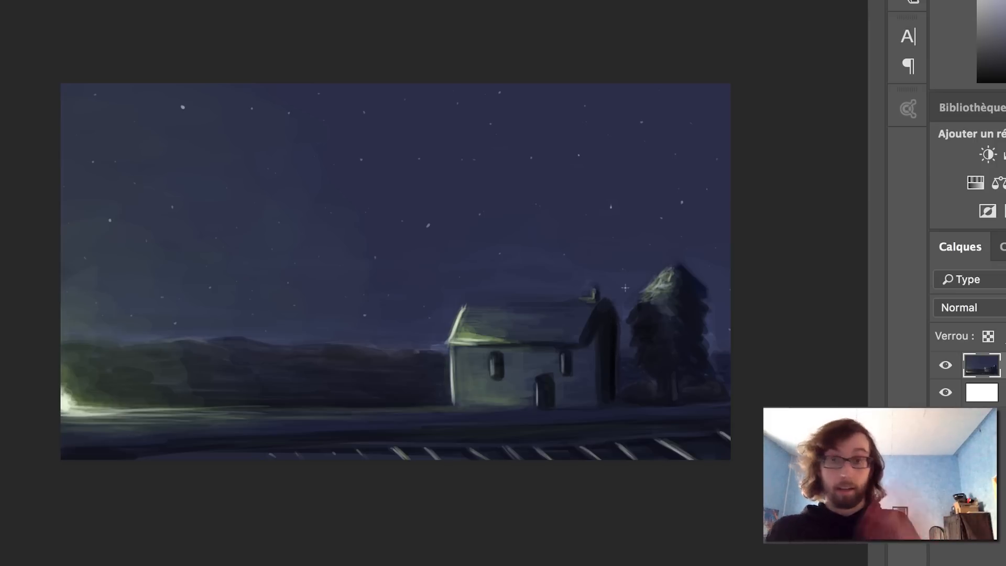
{"action": "right_click", "coordinate": [624, 304]}
{"action": "left_click_drag", "start_coordinate": [732, 357], "coordinate": [741, 354]}
{"action": "key", "text": "Return"}
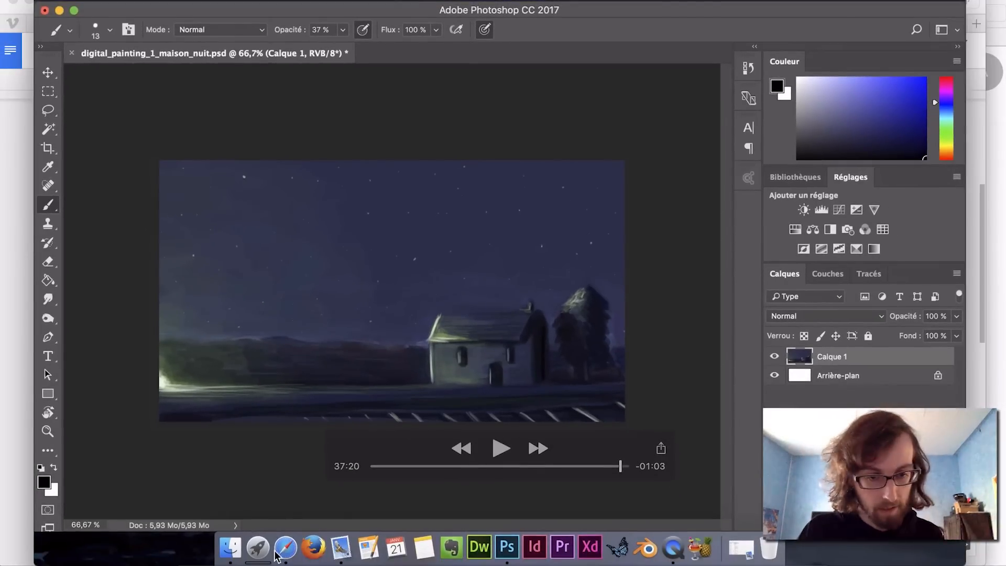
Switch to Safari and view the Coursera reading resources and the lesson "Using the Focused and Diffuse Modes".
{"action": "left_click", "coordinate": [280, 551]}
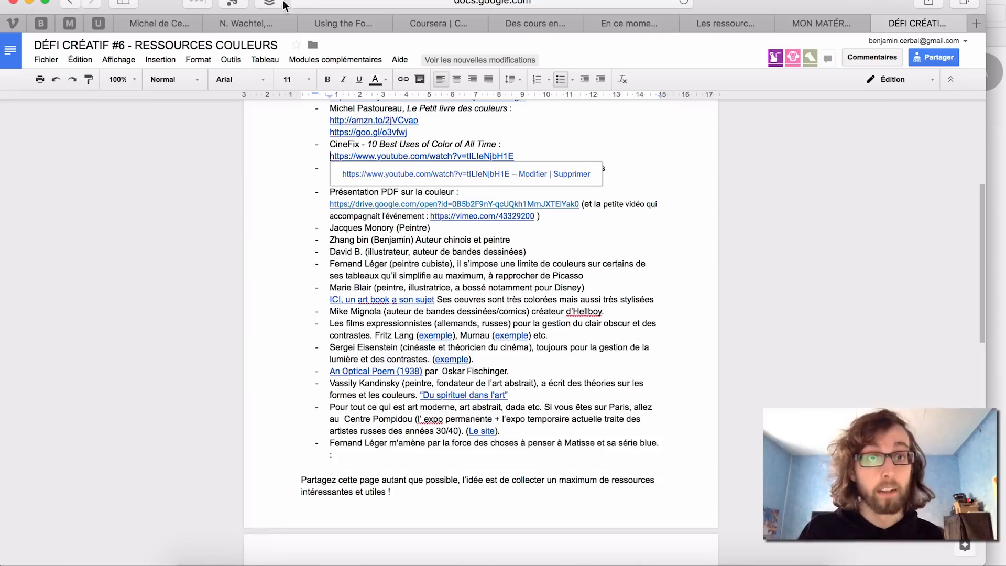
{"action": "left_click", "coordinate": [419, 24]}
{"action": "scroll", "coordinate": [295, 299], "scroll_direction": "up", "scroll_amount": 10}
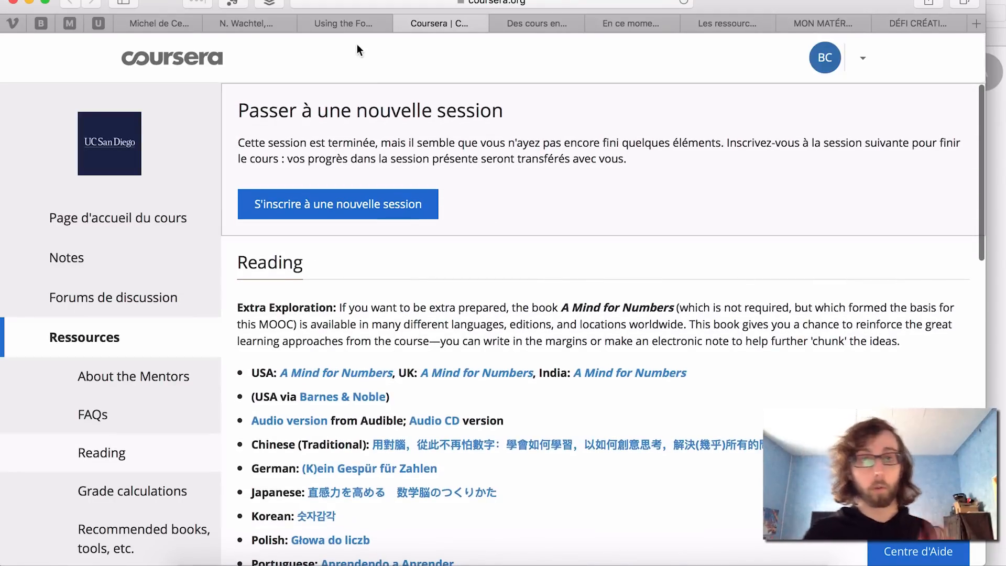
{"action": "left_click", "coordinate": [350, 21]}
{"action": "scroll", "coordinate": [110, 183], "scroll_direction": "up", "scroll_amount": 2}
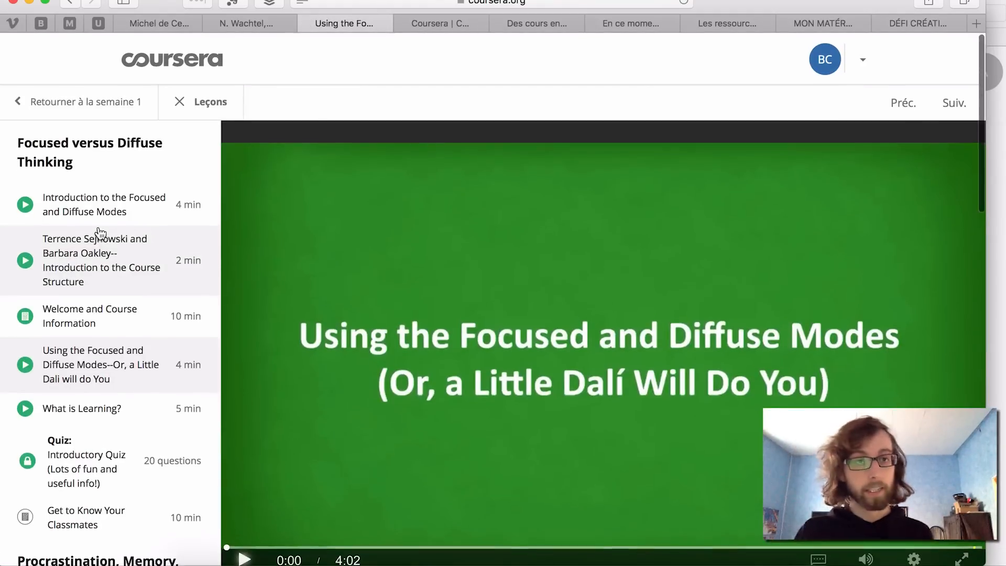